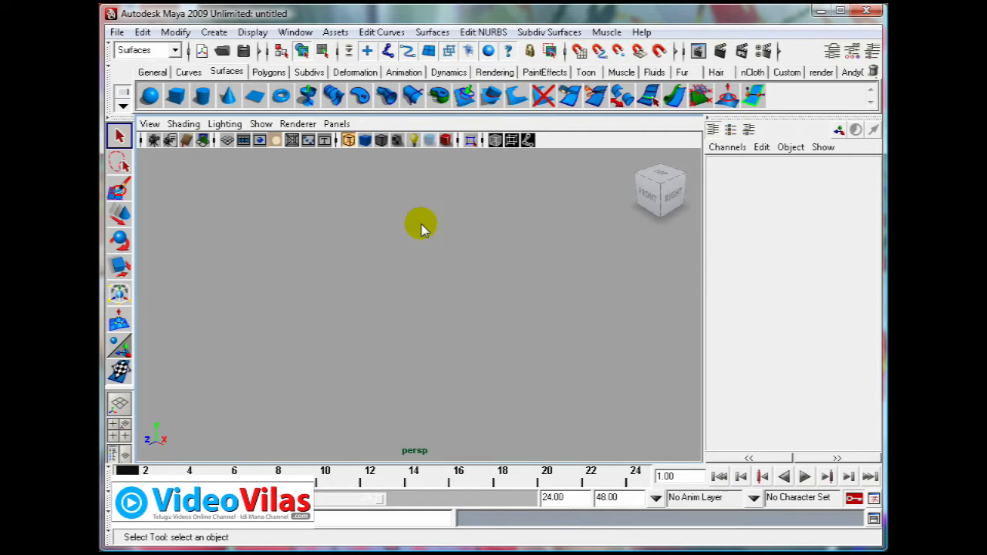
Open the scene RoomSceneLighting.mb from the Module04_Lighting folder of 000_MAYA LECTURES FOR DVD_VOL01.
left_click(116, 32)
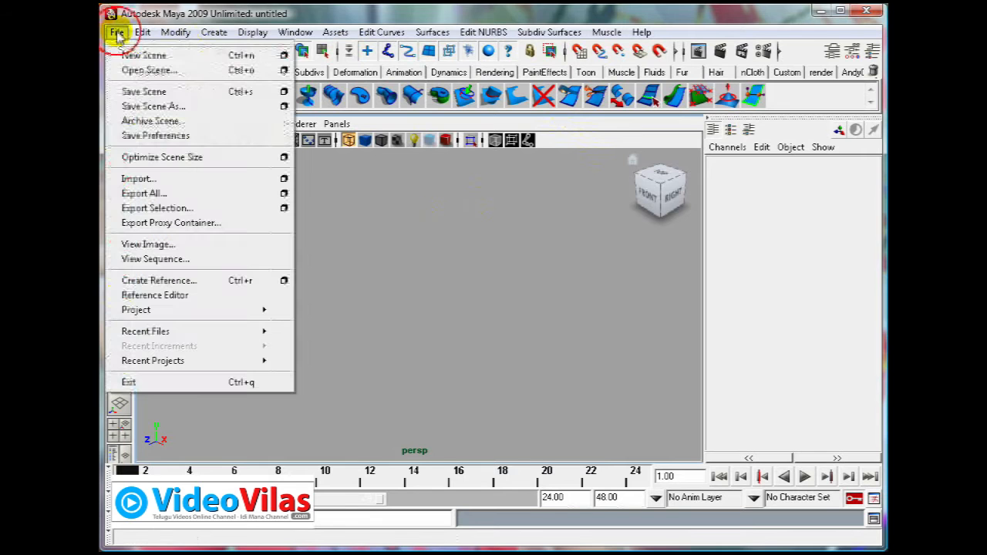
left_click(176, 71)
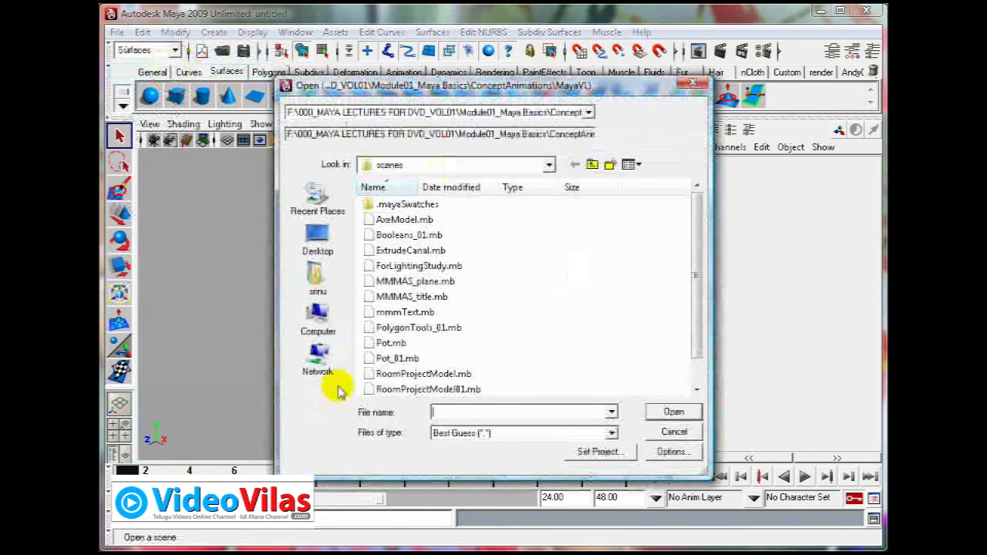
left_click(409, 165)
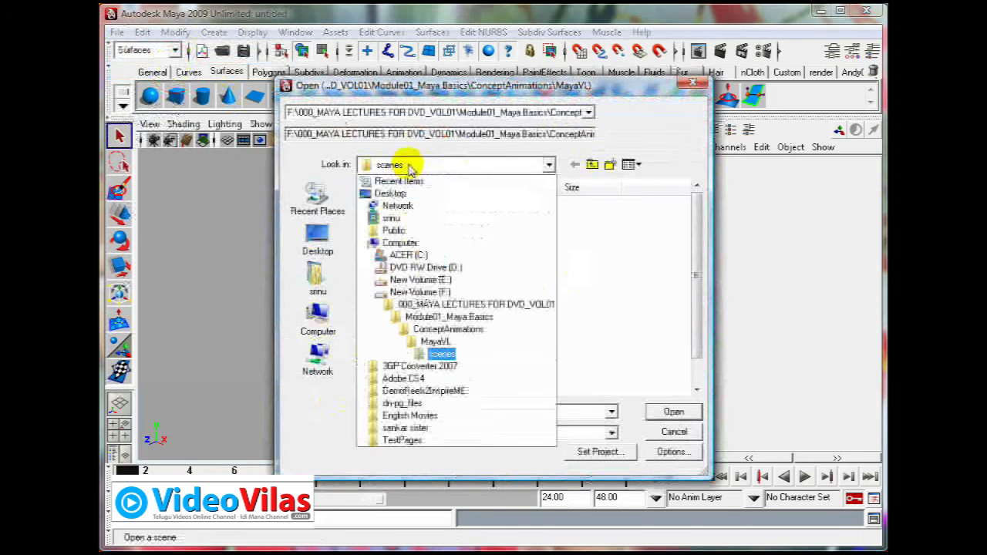
left_click(453, 305)
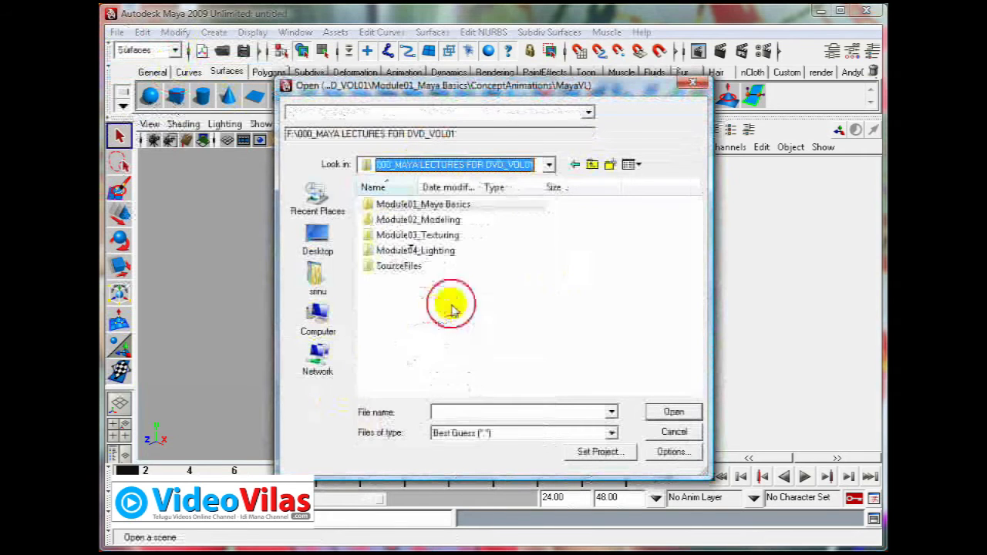
double_click(371, 251)
left_click(432, 236)
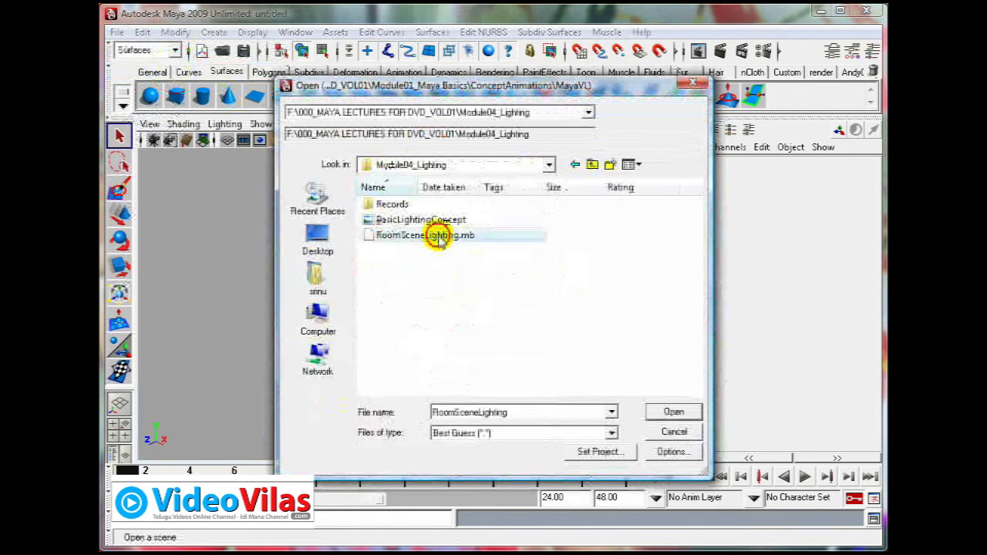
left_click(660, 413)
left_click(516, 262)
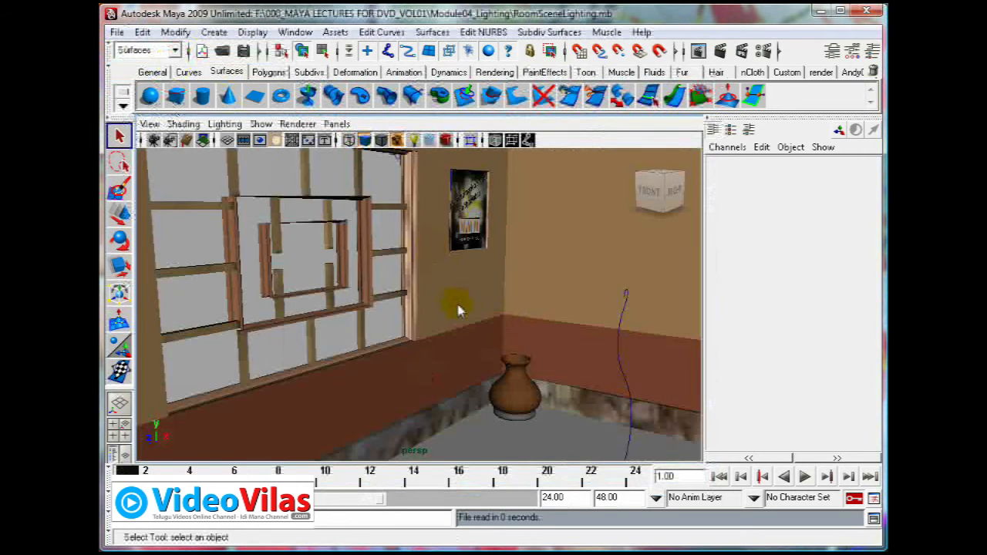
Render the perspective view of the room's window corner and save the scene.
left_click_drag(342, 293, 424, 301, "alt")
right_click_drag(424, 301, 460, 323, "alt")
middle_click_drag(461, 324, 563, 327, "alt")
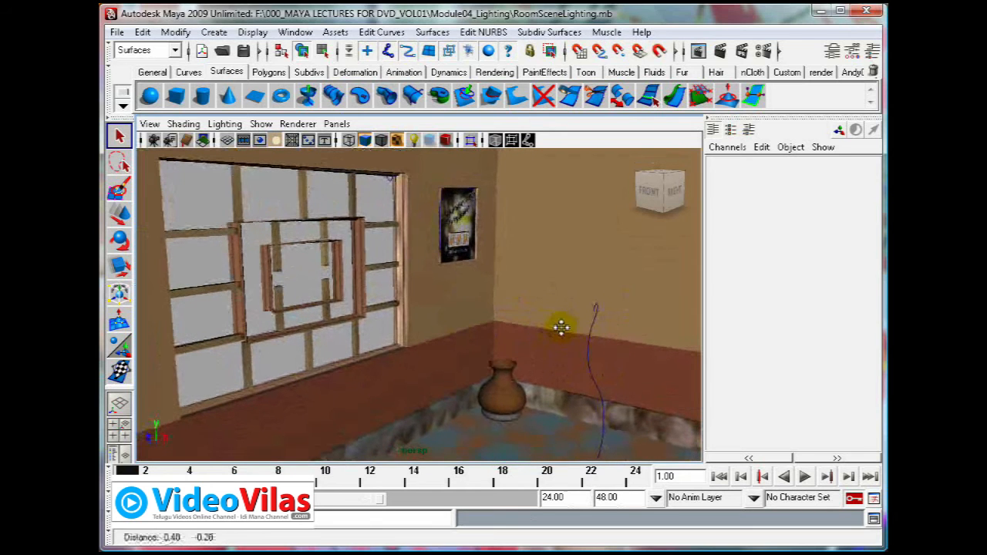
left_click(721, 50)
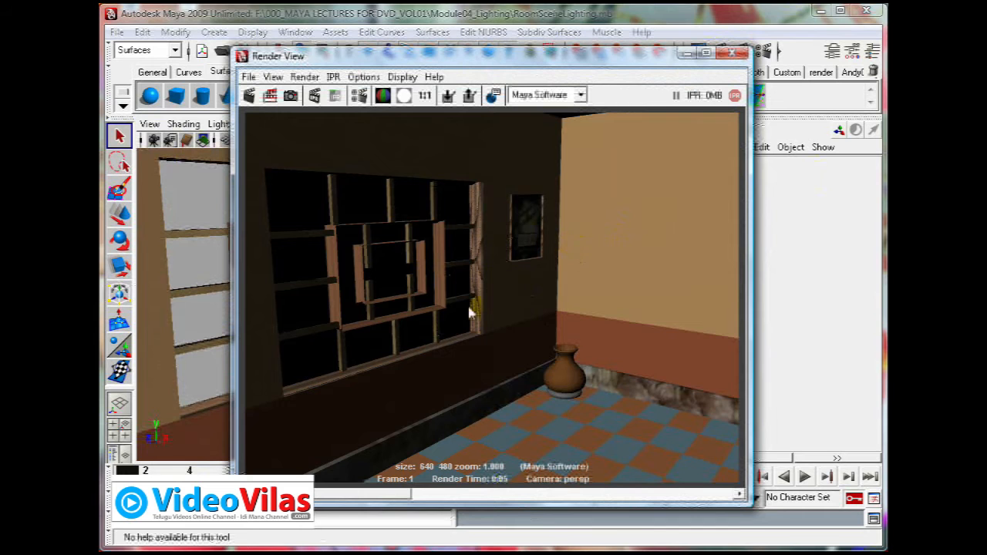
left_click(738, 53)
key("ctrl+s")
Reframe the window, poster and pot slightly closer and render the room again.
right_click_drag(500, 362, 504, 331, "alt")
middle_click_drag(505, 330, 509, 342, "alt")
left_click_drag(445, 341, 446, 346, "alt")
left_click(721, 52)
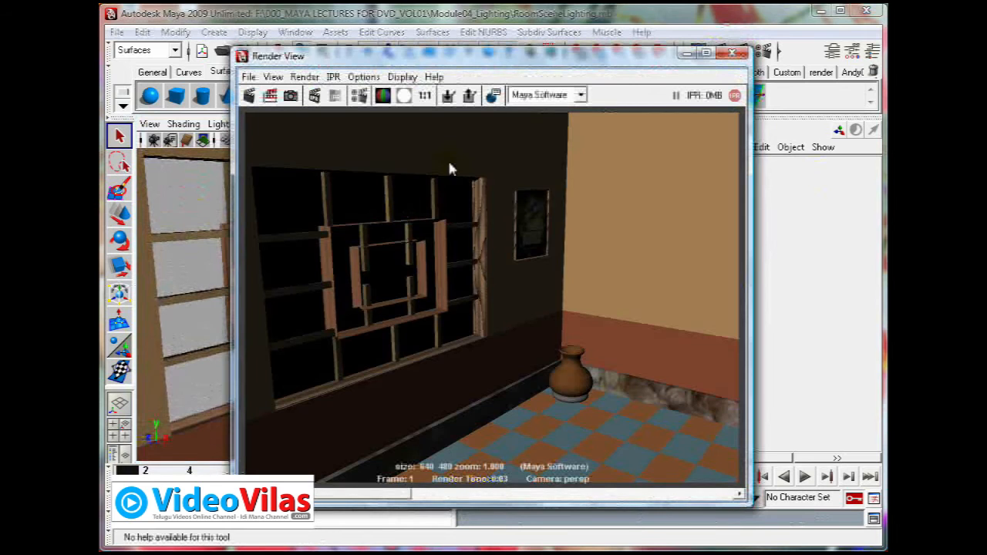
left_click(733, 53)
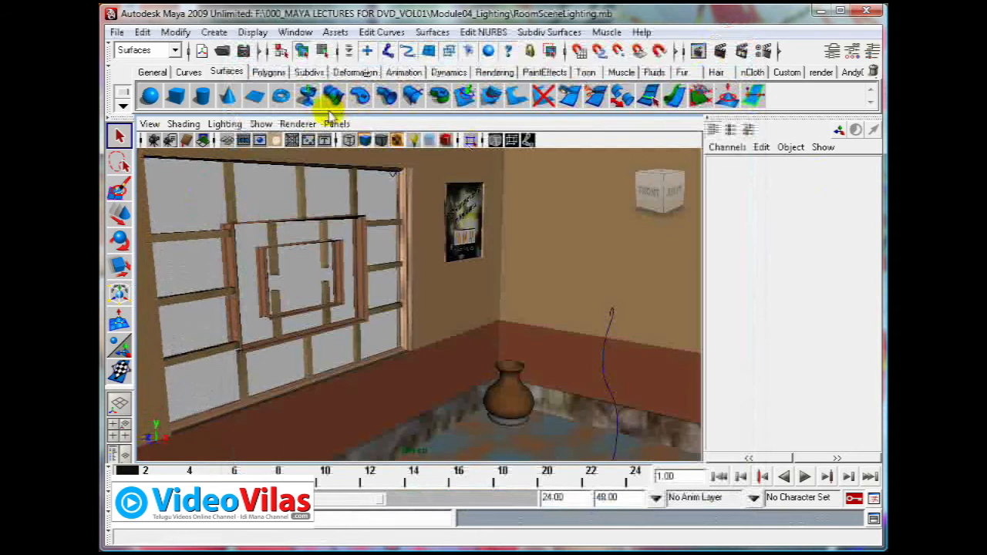
left_click(213, 32)
mouse_move(299, 116)
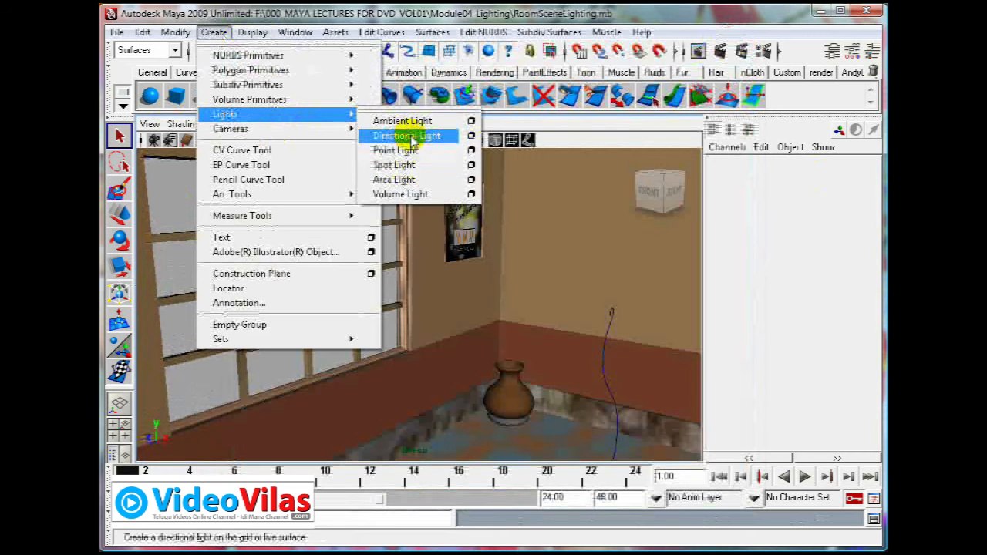
left_click(169, 191)
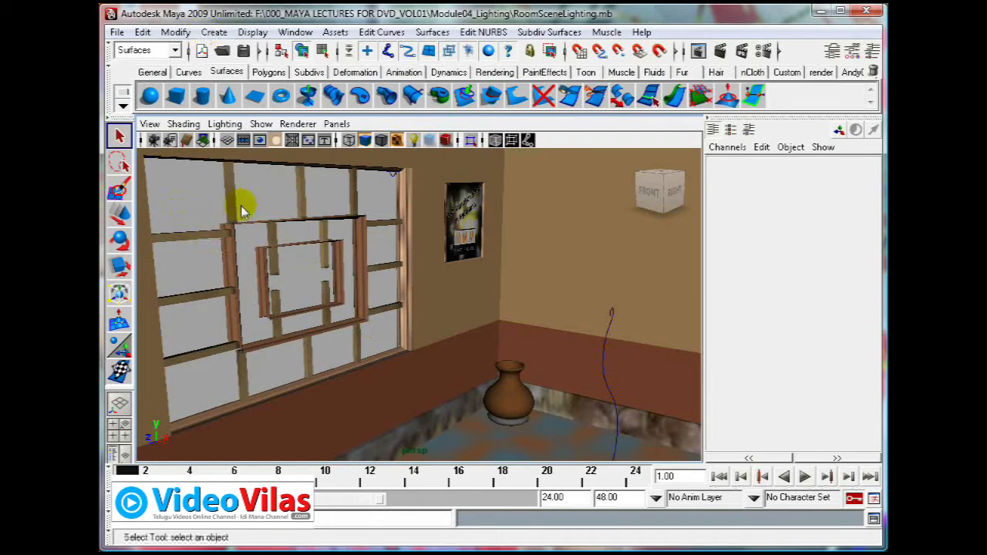
Create a directional light and look through it in the viewport.
left_click(214, 32)
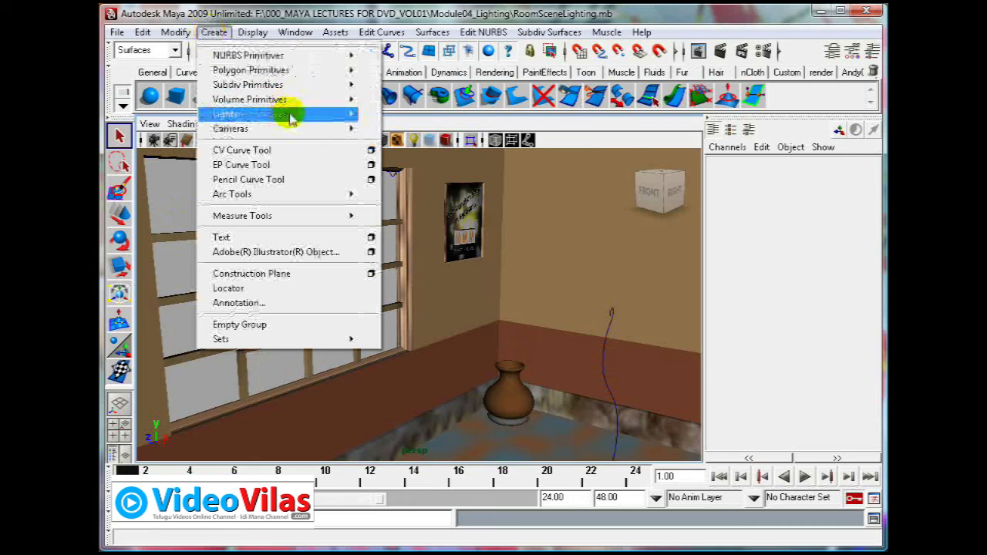
mouse_move(286, 114)
left_click(406, 137)
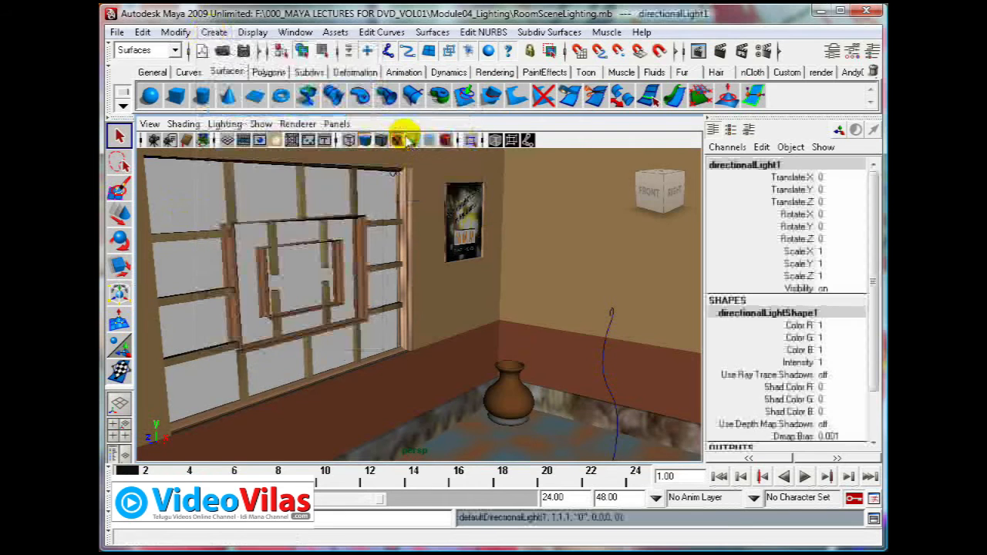
left_click(337, 124)
left_click(368, 185)
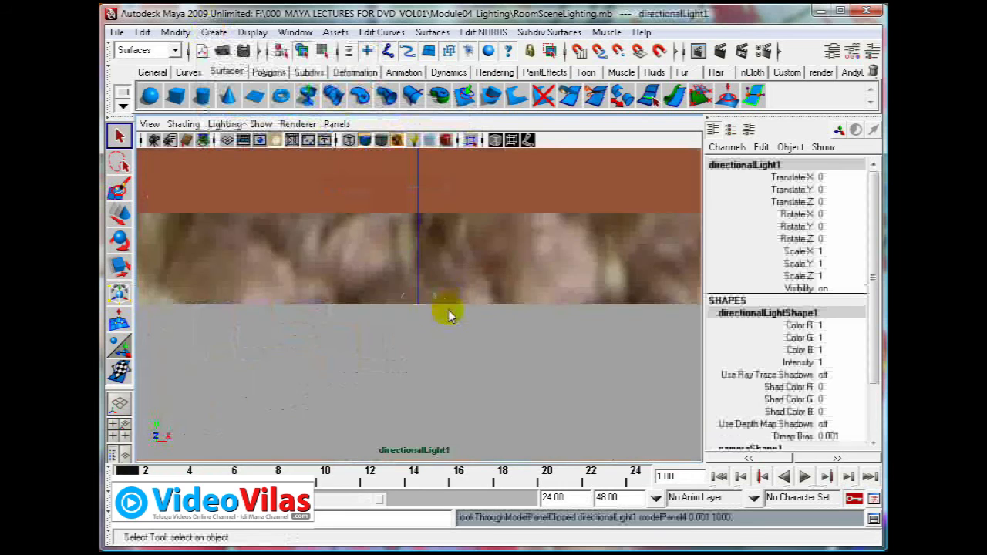
Move the directional light outside the room so that it faces the exterior of the window wall.
scroll(444, 304, "down", 6)
scroll(409, 279, "down", 1)
left_click_drag(386, 274, 470, 278, "alt")
scroll(504, 280, "down", 2)
middle_click_drag(501, 279, 437, 307, "alt")
mouse_move(436, 306)
left_mouse_down("alt")
mouse_move(410, 309)
mouse_move(432, 293)
mouse_move(458, 293)
mouse_move(450, 299)
left_mouse_up("alt")
right_click_drag(450, 300, 482, 289, "alt")
middle_click_drag(478, 300, 471, 309, "alt")
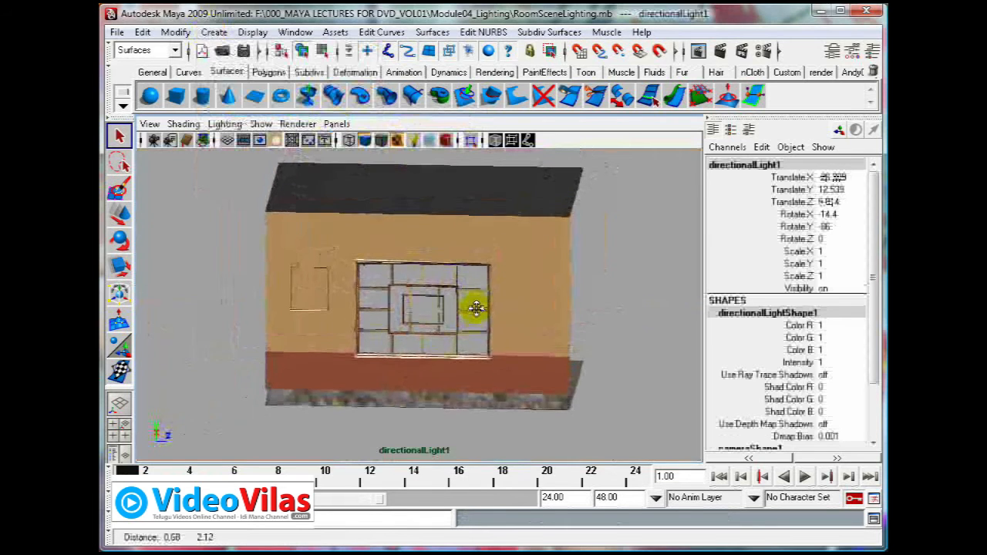
Aim the directional light down through the window at a rotation of about -34.2, -90, 0.
left_click_drag(471, 308, 467, 352, "alt")
middle_click_drag(467, 352, 509, 334, "alt")
left_click_drag(509, 334, 447, 348, "alt")
middle_click_drag(483, 319, 481, 284, "alt")
left_click_drag(432, 308, 469, 315, "alt")
right_click_drag(469, 315, 483, 316, "alt")
Return to the persp camera and render the room with the directional light.
left_click(339, 124)
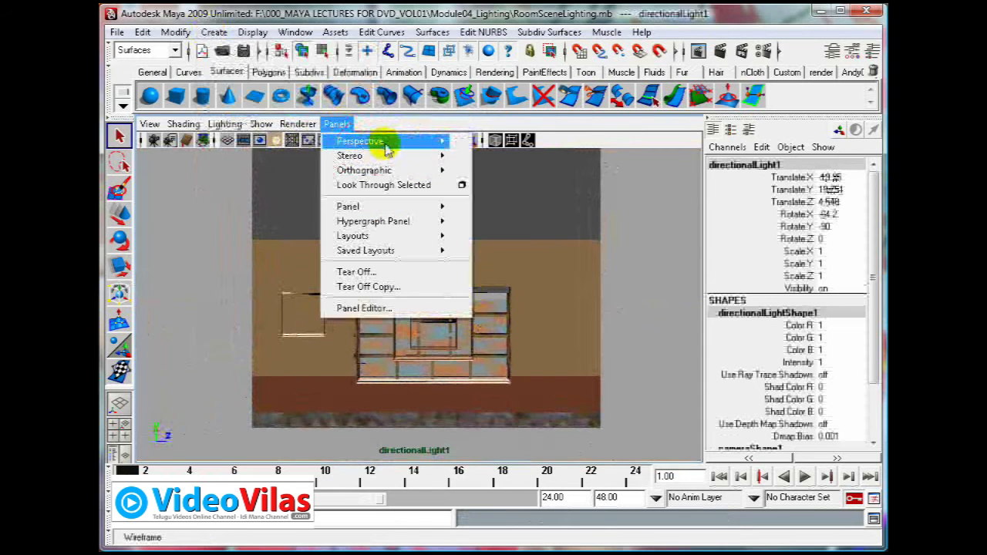
mouse_move(374, 140)
left_click(483, 144)
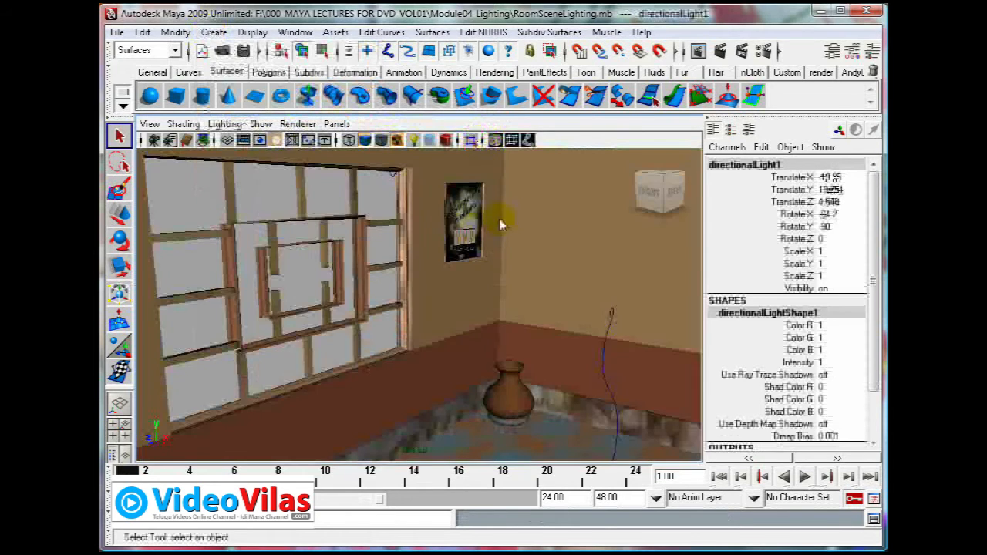
left_click(720, 53)
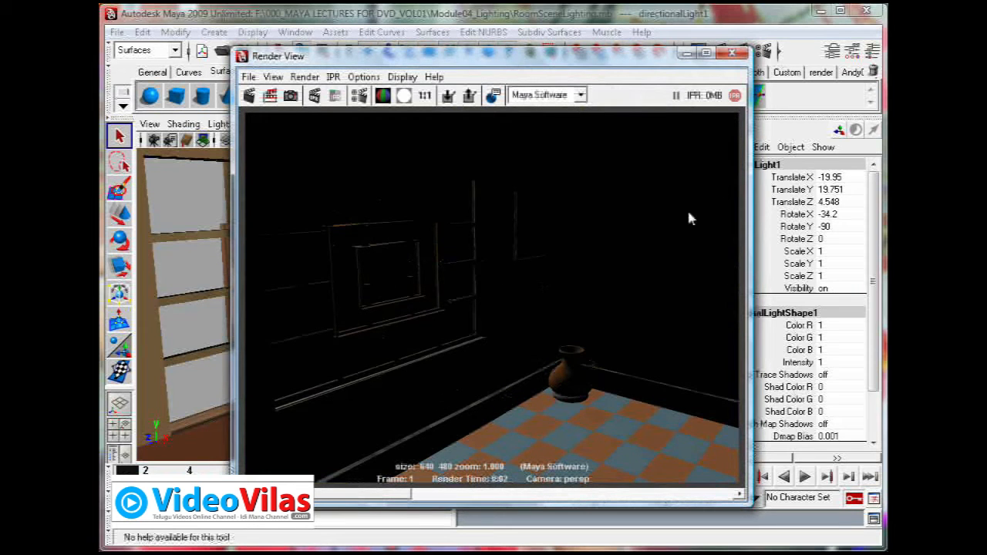
left_click(737, 52)
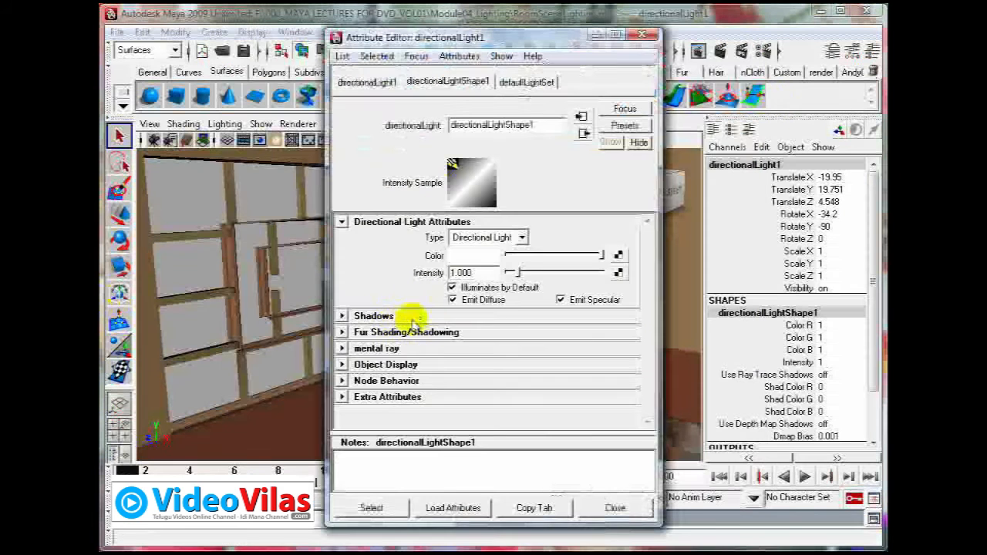
Turn on Use Depth Map Shadows for the directional light and render the room.
left_click(378, 318)
left_click(491, 363)
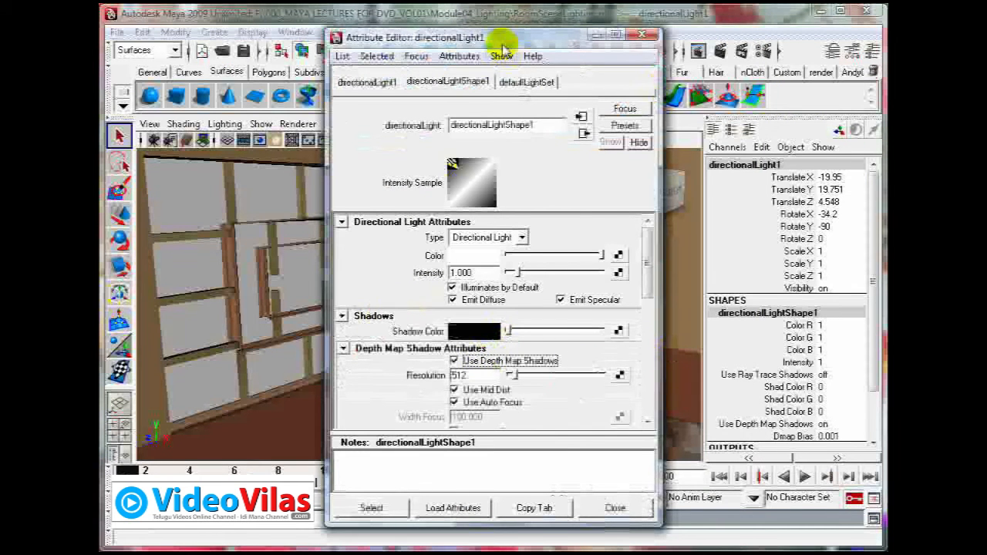
left_click_drag(503, 37, 721, 33)
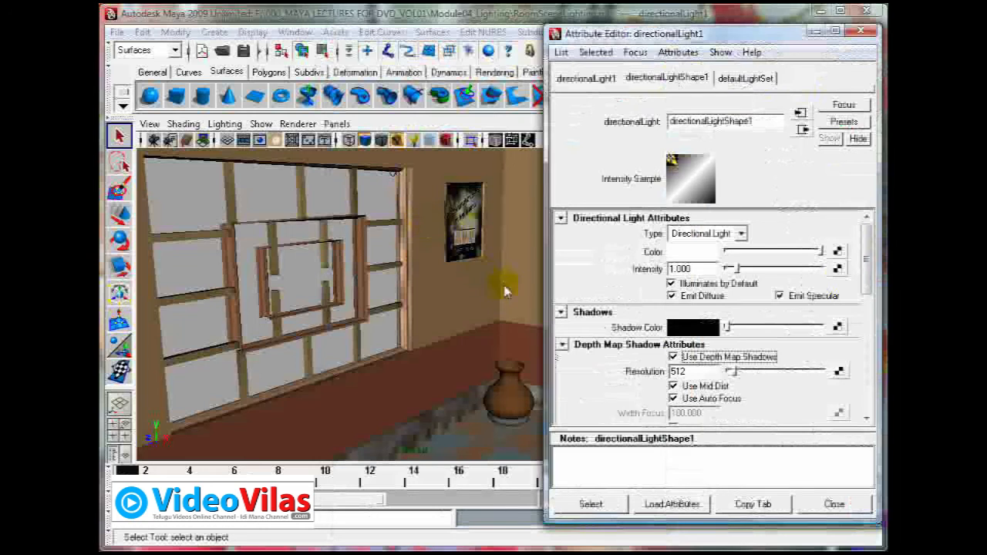
left_click_drag(635, 35, 681, 115)
left_click(720, 51)
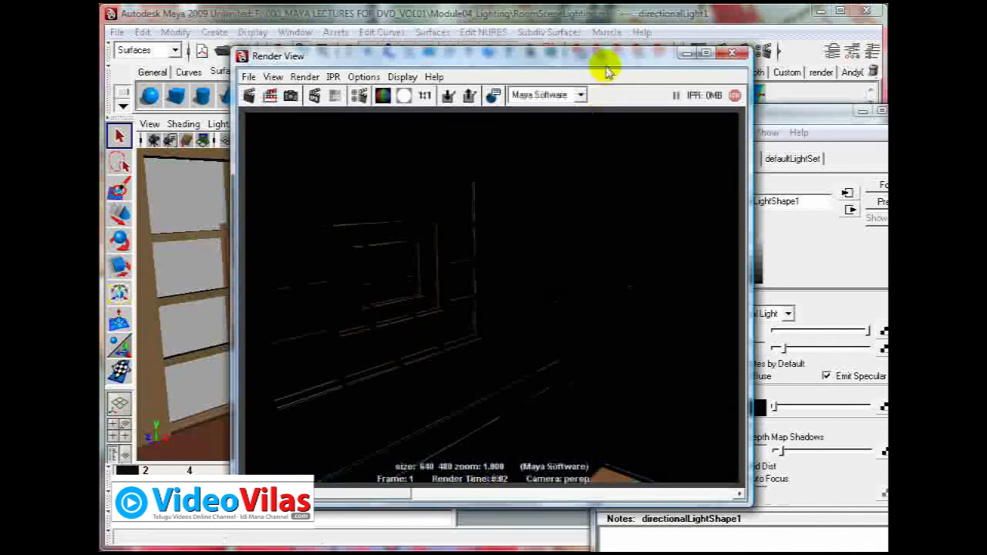
left_click_drag(602, 56, 574, 44)
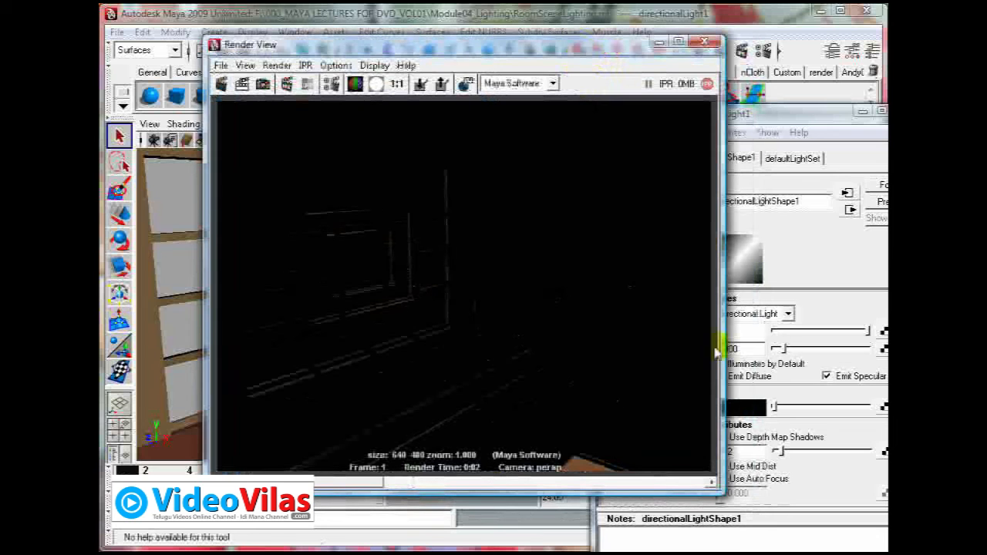
Set the directional light's intensity to 1.6 and render the room again, keeping the previous image in the render view.
left_click(798, 114)
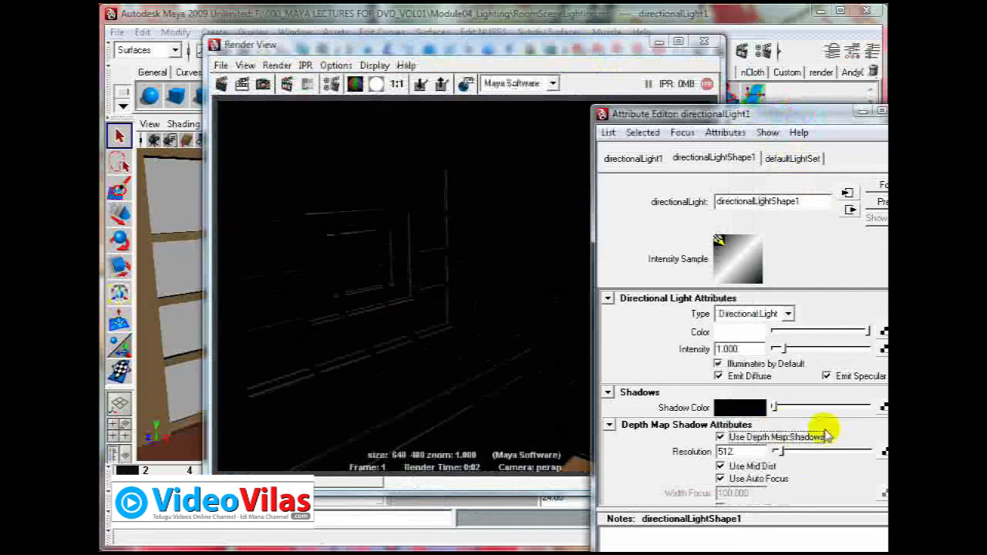
left_click(738, 348)
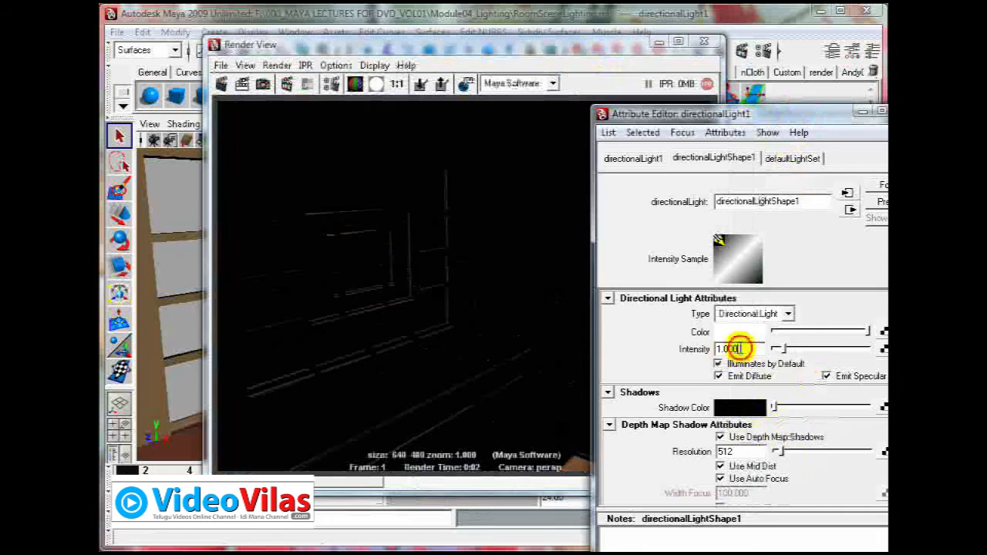
left_click_drag(738, 349, 704, 351)
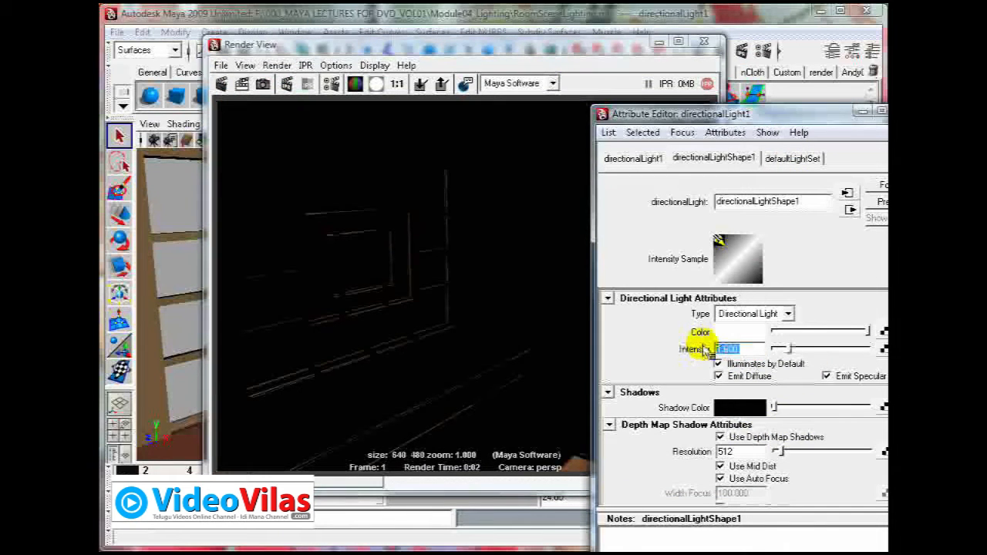
left_click(613, 46)
left_click(422, 86)
left_click(221, 83)
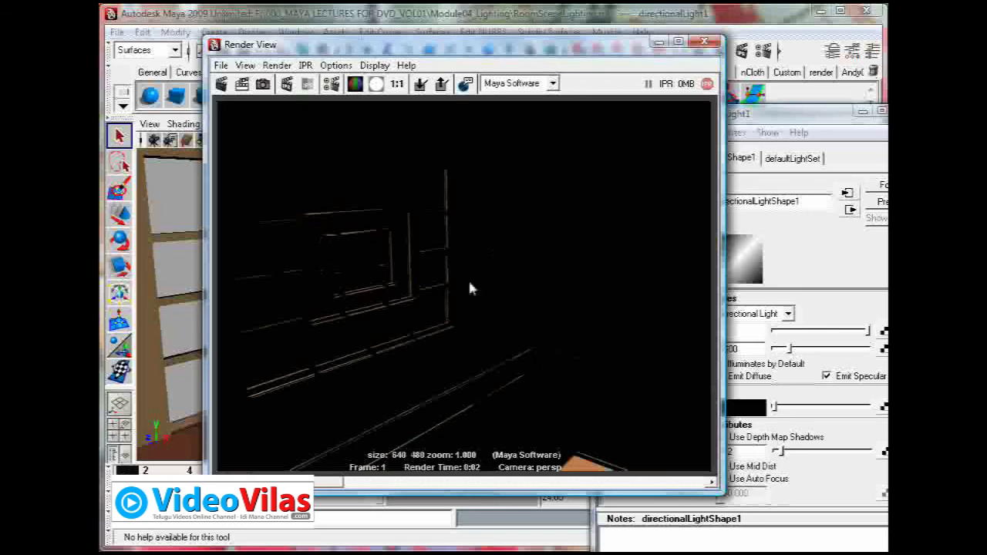
left_click(787, 116)
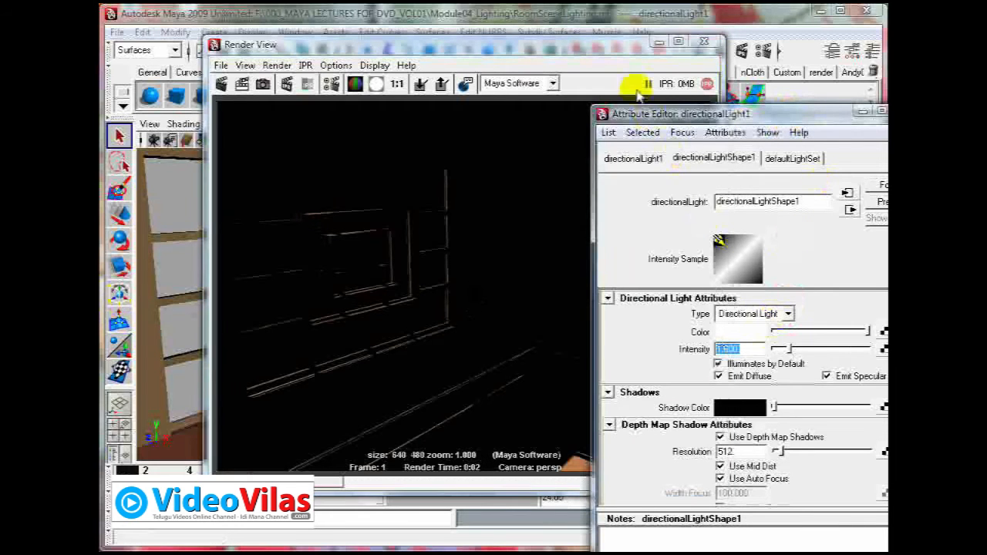
left_click(619, 44)
left_click(704, 44)
Look through the directional light and steepen its aim at the window to a rotation of about -57, -94.4, 0.
left_click(336, 123)
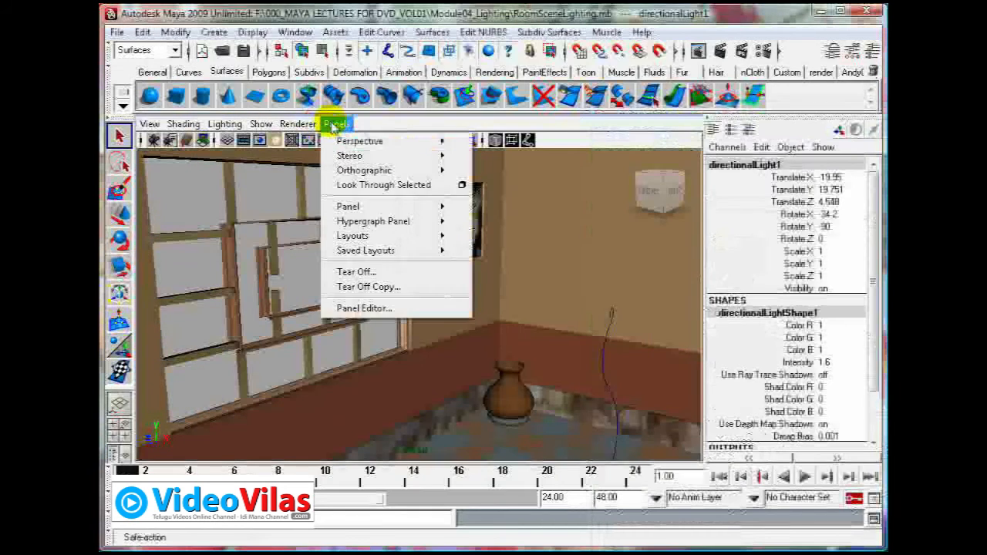
left_click(408, 186)
scroll(465, 348, "down", 5)
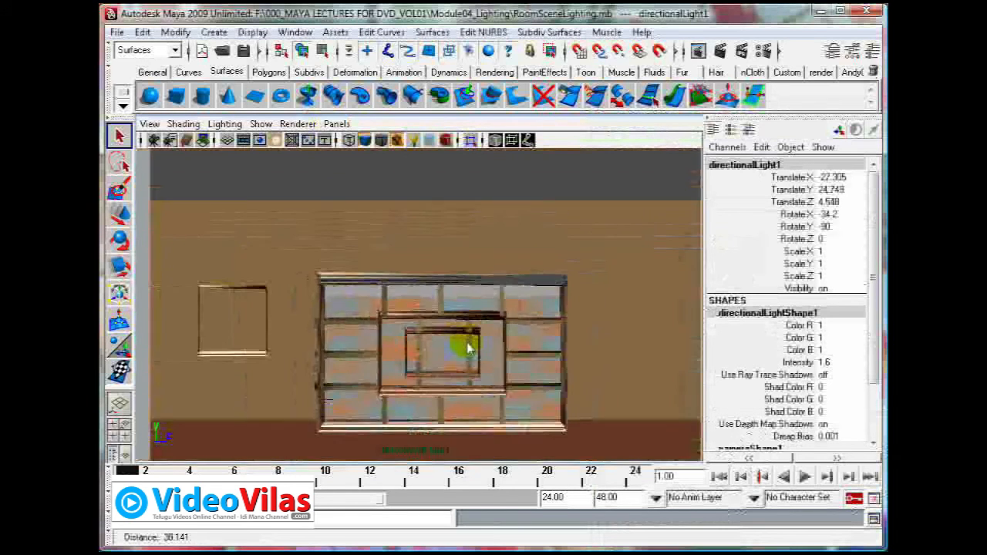
mouse_move(446, 343)
left_mouse_down("alt")
mouse_move(442, 322)
mouse_move(452, 357)
left_mouse_up("alt")
middle_click_drag(452, 357, 475, 333, "alt")
left_click_drag(465, 346, 454, 354, "alt")
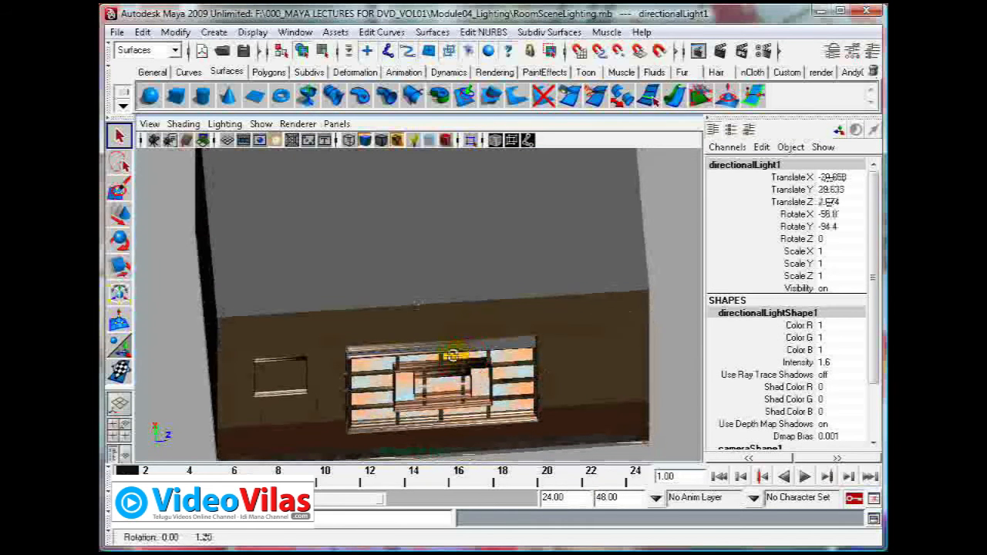
Return to the persp camera, render the room with the steeper light, and deselect the light.
left_click(337, 123)
mouse_move(370, 141)
left_click(485, 145)
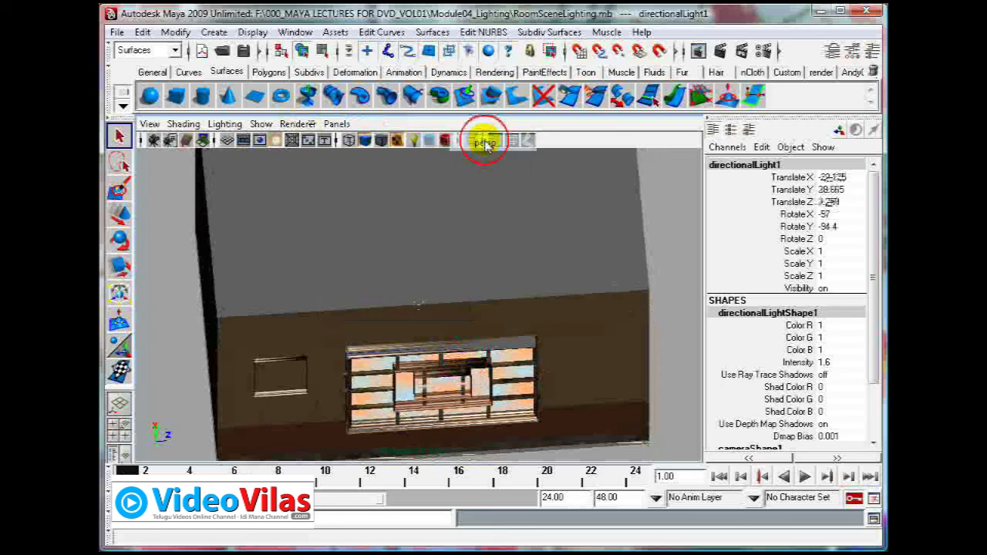
left_click(722, 53)
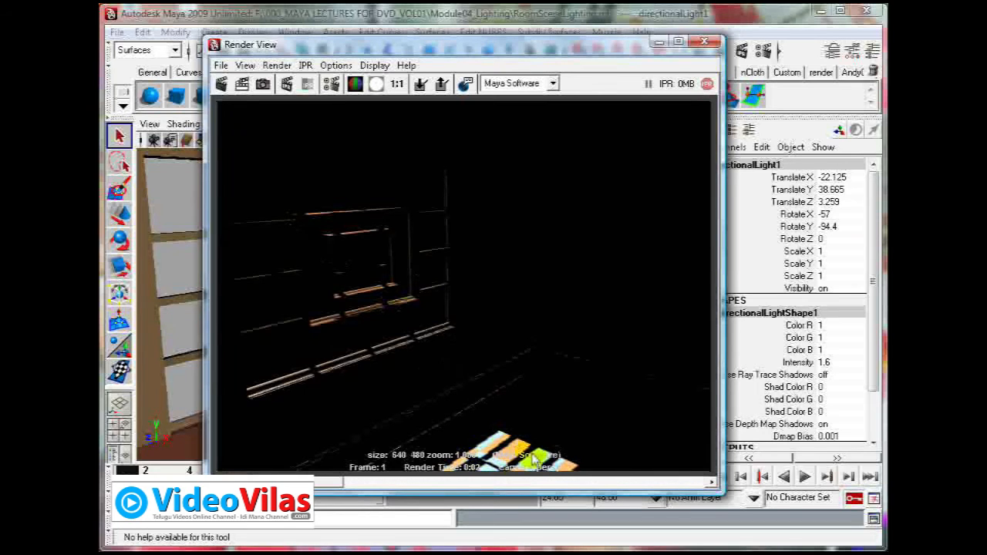
left_click(706, 44)
left_click(566, 302)
Create a point light in the room scene.
left_click(214, 32)
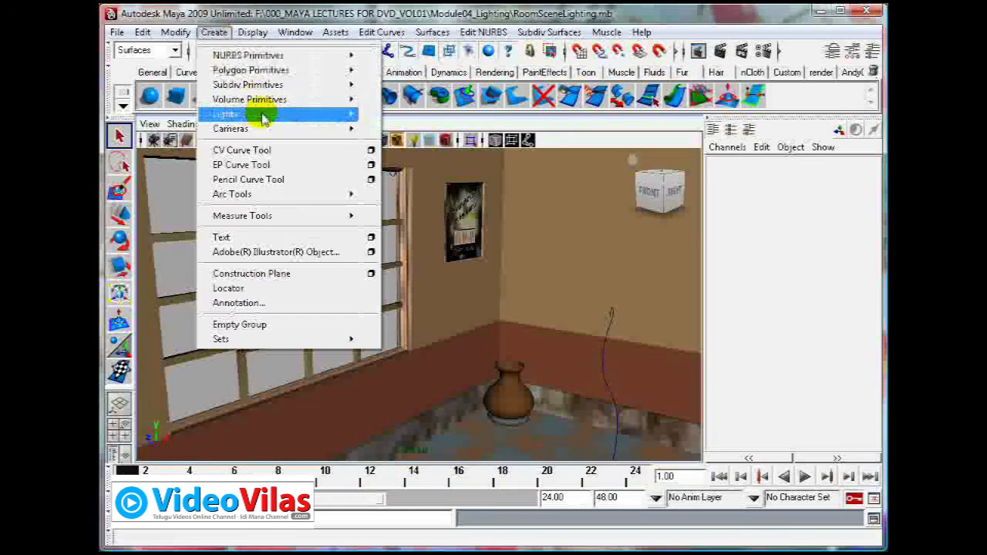
mouse_move(348, 116)
left_click(417, 151)
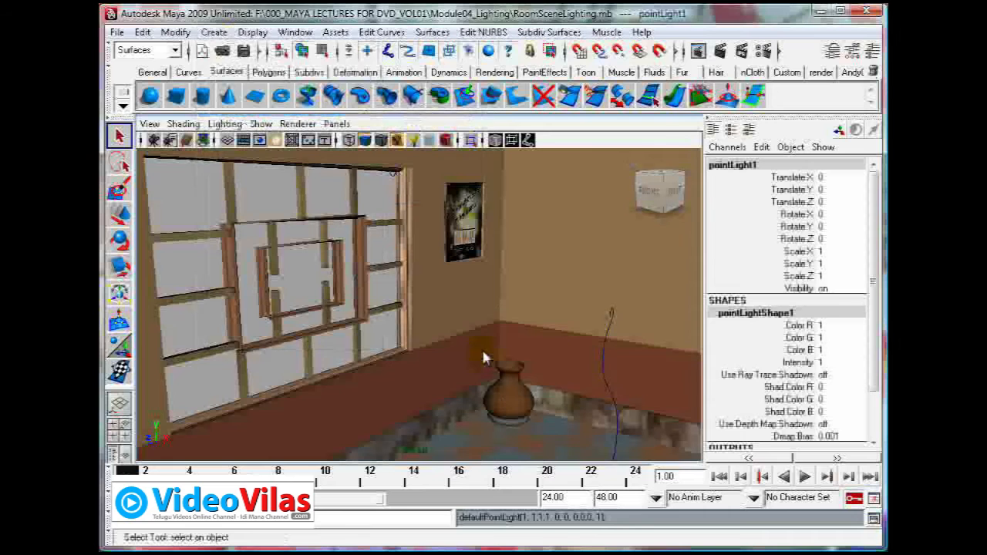
left_click(482, 353)
key("w")
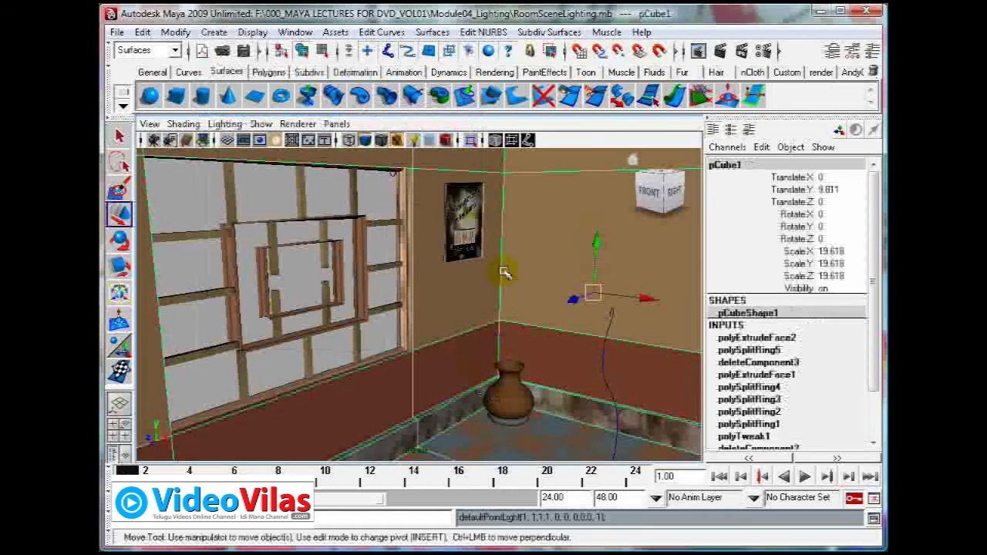
left_click(279, 182)
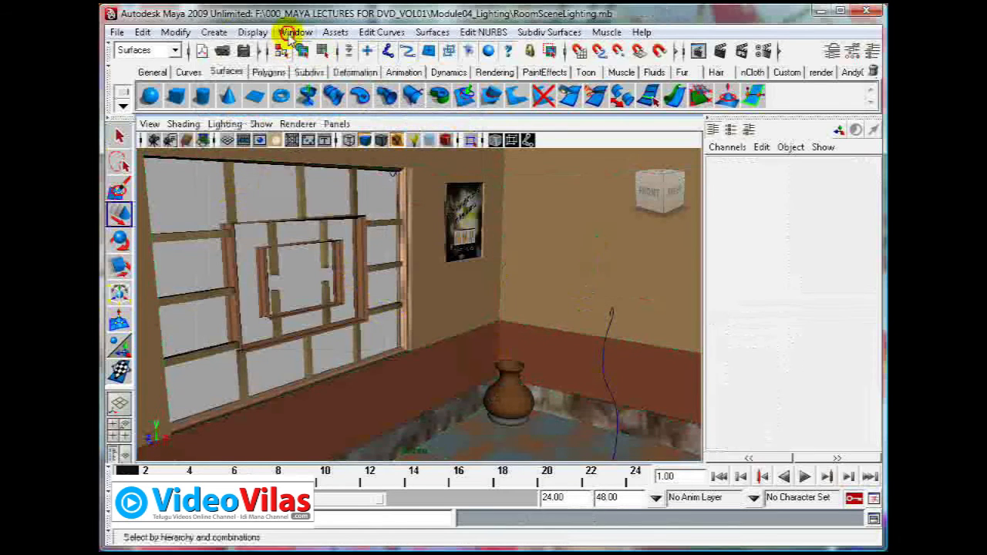
Select pointLight1 in the Outliner and close the Outliner.
left_click(294, 31)
left_click(324, 136)
scroll(309, 278, "down", 2)
scroll(305, 274, "down", 4)
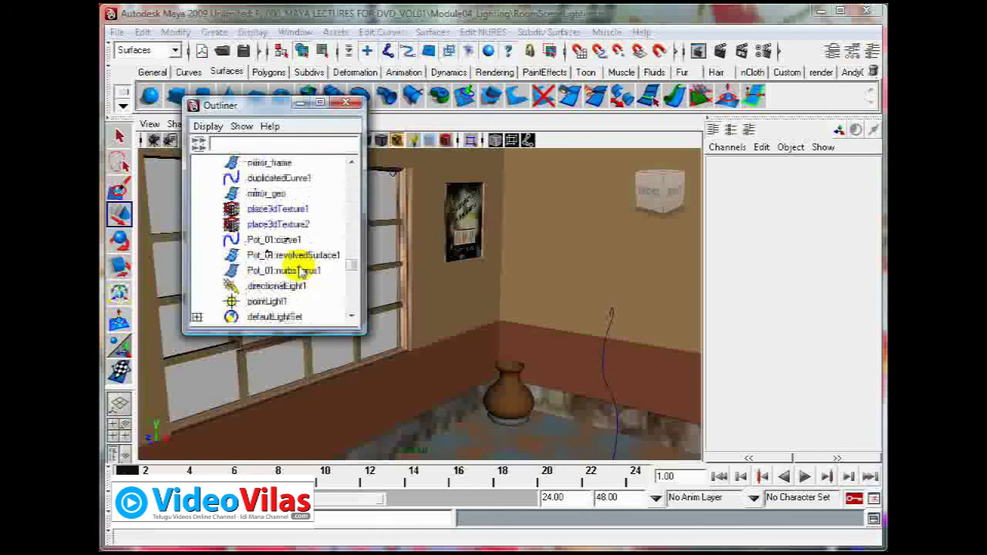
scroll(293, 254, "up", 2)
left_click(276, 241)
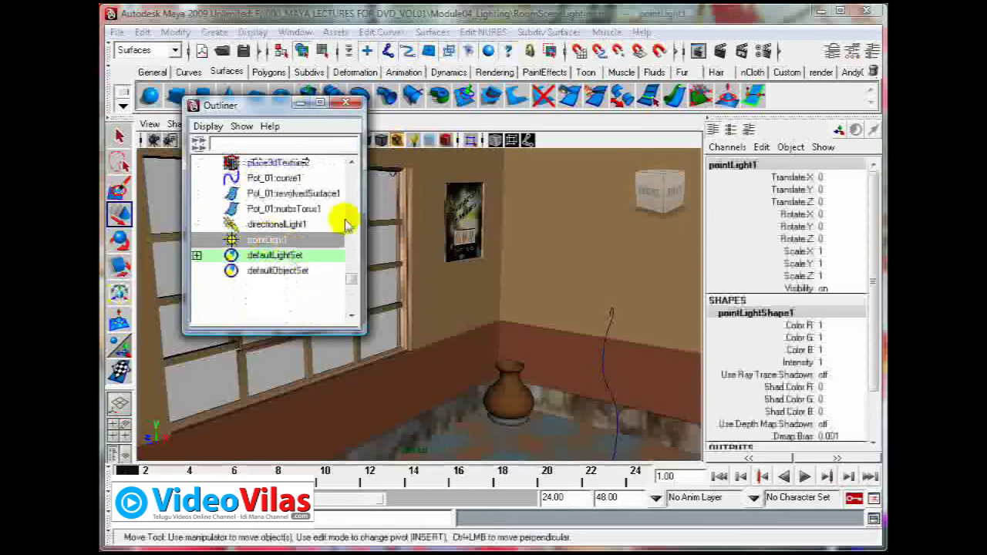
left_click(346, 102)
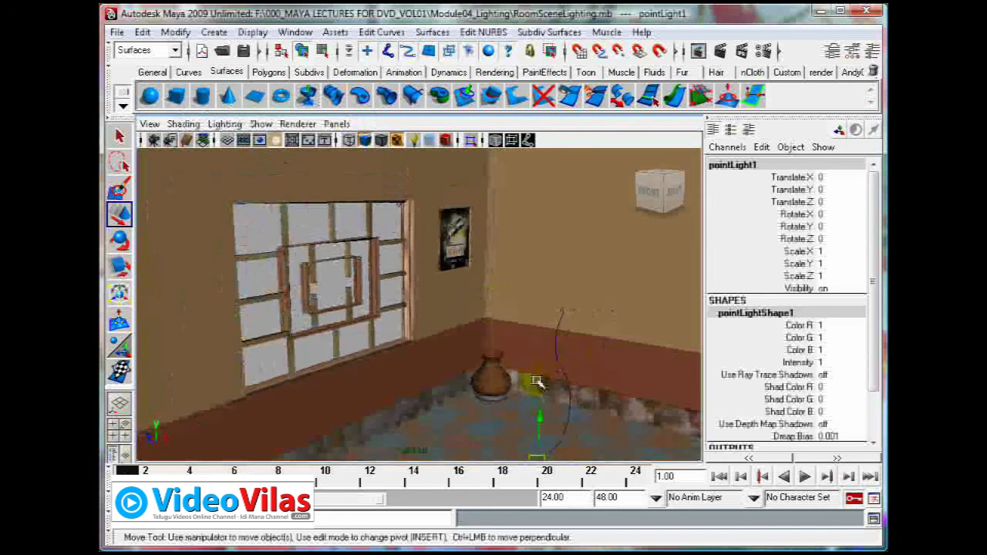
Move the point light up beneath the room's ceiling, to about X -1.875, Y 18.429, Z -8.616.
left_click_drag(541, 386, 544, 182)
left_click_drag(561, 282, 510, 147, "alt")
left_click_drag(418, 284, 567, 250, "alt")
scroll(567, 251, "up", 3)
middle_click_drag(568, 251, 501, 304, "alt")
left_click_drag(557, 249, 522, 249)
left_click_drag(566, 335, 410, 325, "alt")
left_click_drag(515, 201, 515, 191)
left_click_drag(465, 239, 468, 236)
left_click_drag(412, 324, 436, 328, "alt")
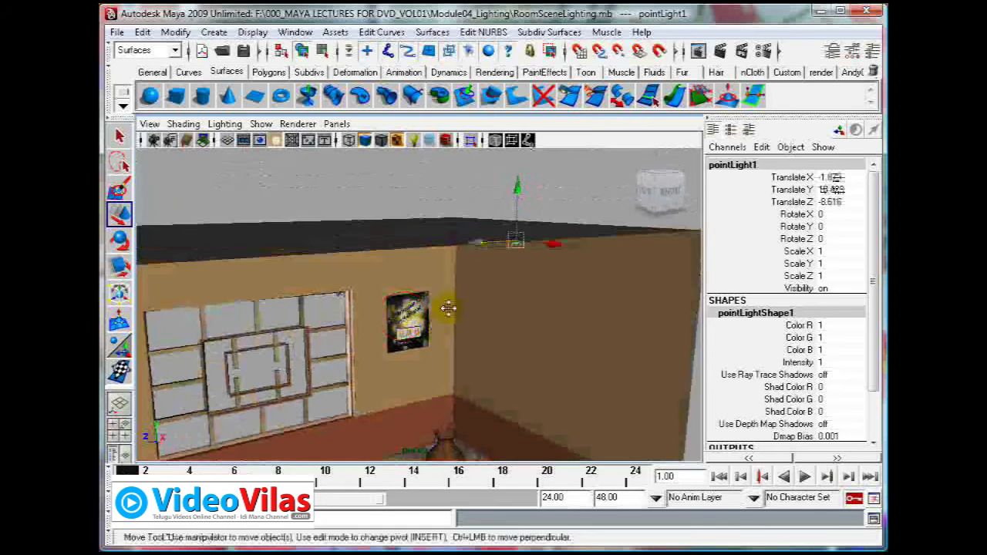
Render the room interior with the point light, framing the window, the poster and the vase in the corner.
middle_click_drag(436, 332, 471, 265, "alt")
left_click_drag(477, 276, 440, 284, "alt")
middle_click_drag(477, 305, 518, 309, "alt")
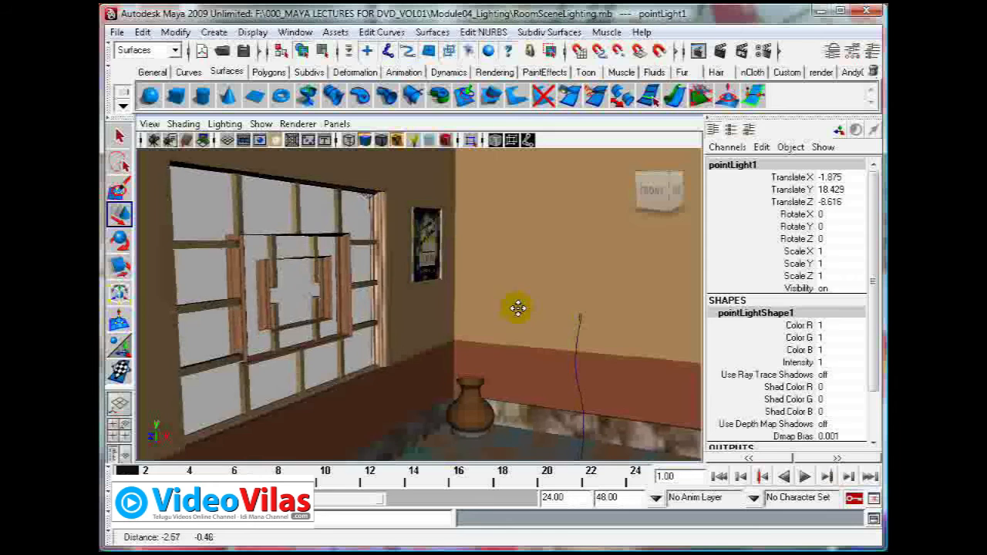
left_click(698, 50)
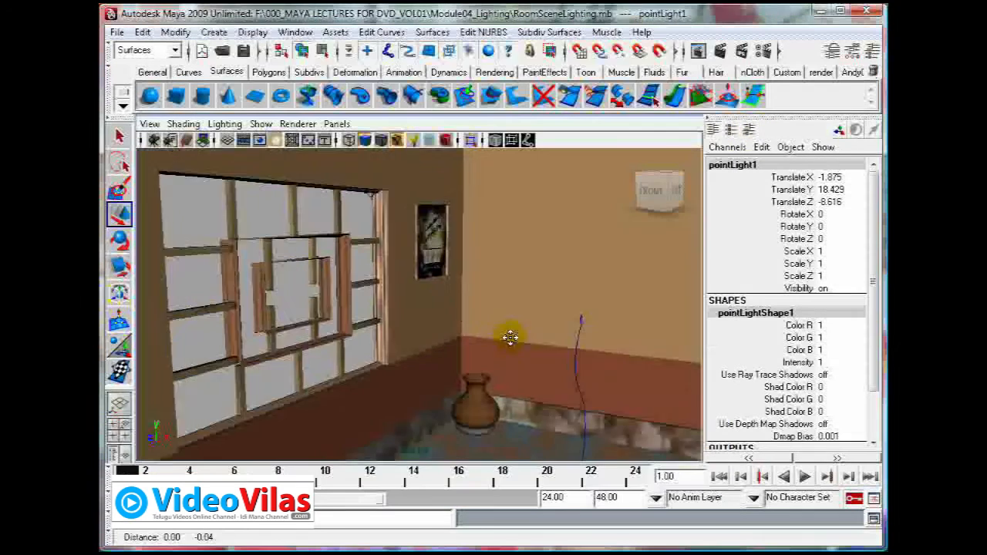
left_click_drag(506, 335, 523, 311, "alt")
left_click(718, 50)
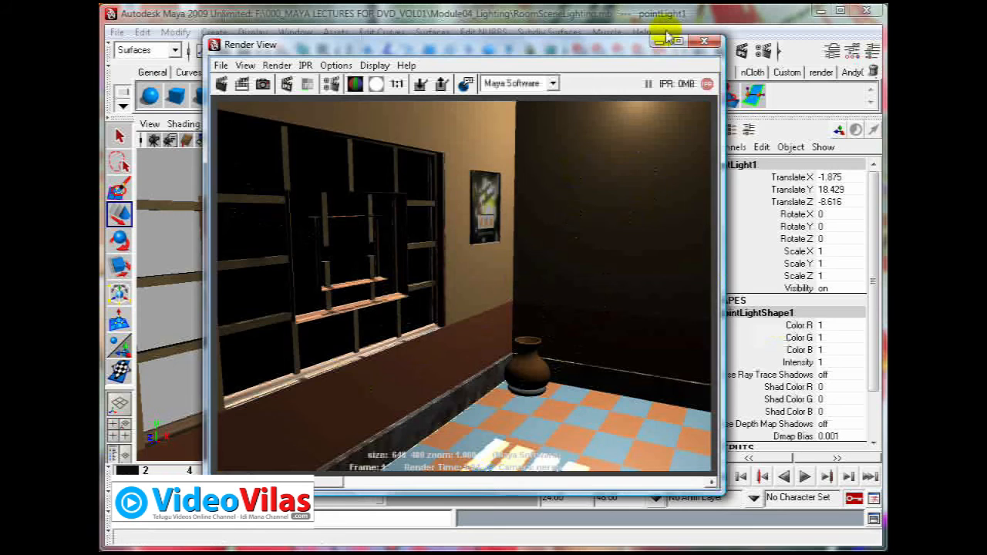
Try a point light intensity of 2 and render the room again.
left_click(704, 41)
key("ctrl+a")
double_click(478, 273)
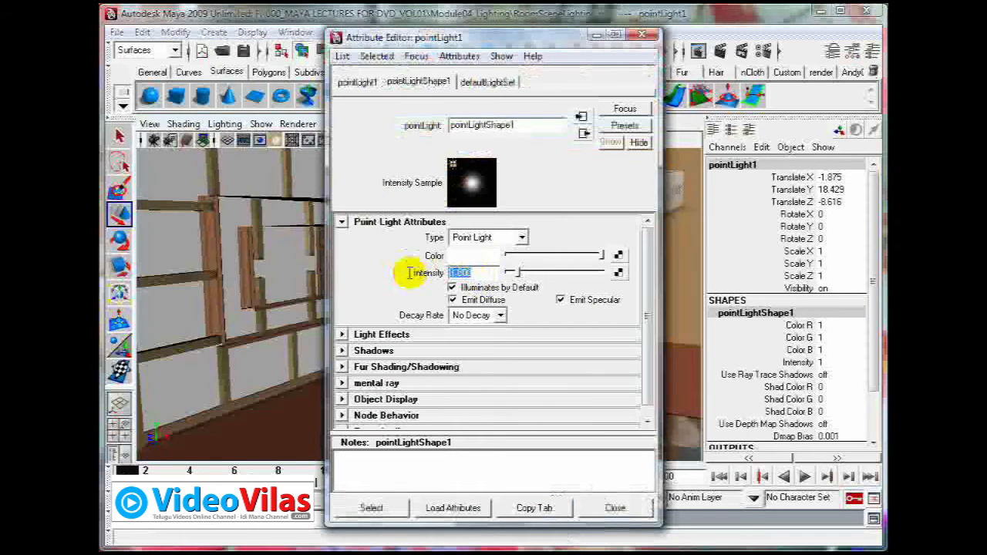
type("3")
key("Return")
type("2")
key("Return")
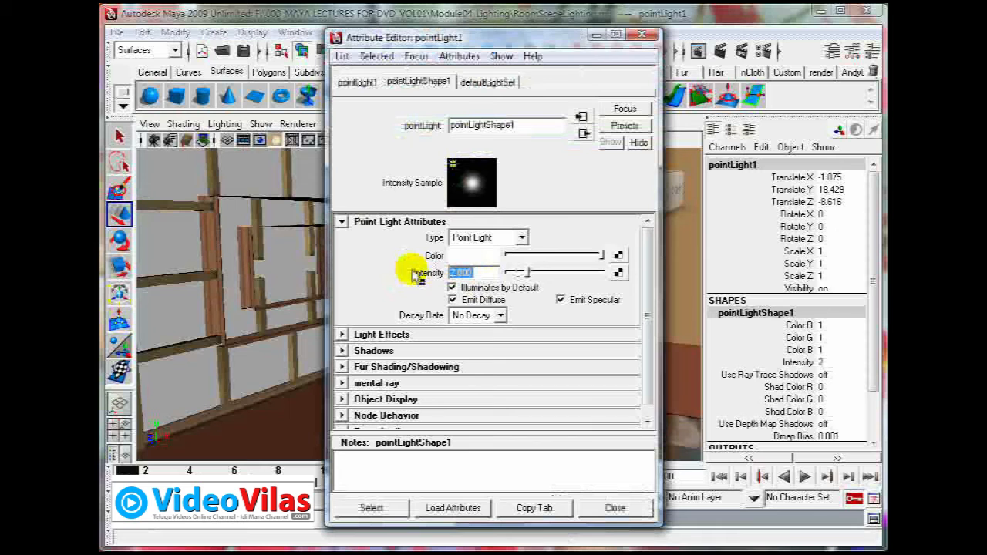
left_click(645, 37)
left_click(740, 48)
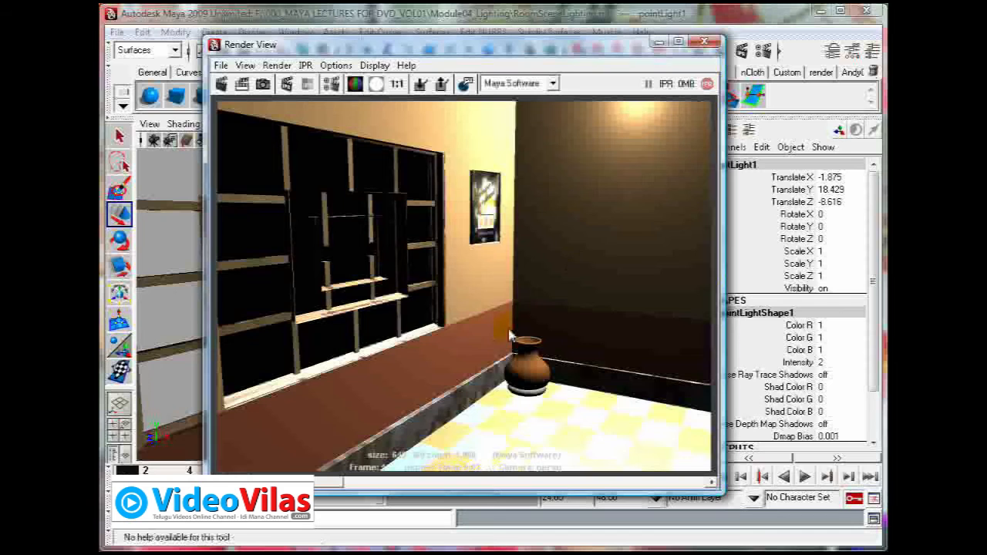
Render the room from a view turned more toward the window wall and examine the lighting on the window, poster and floor.
left_click(704, 41)
left_click_drag(480, 280, 425, 286, "alt")
middle_click_drag(480, 301, 496, 309, "alt")
left_click(720, 51)
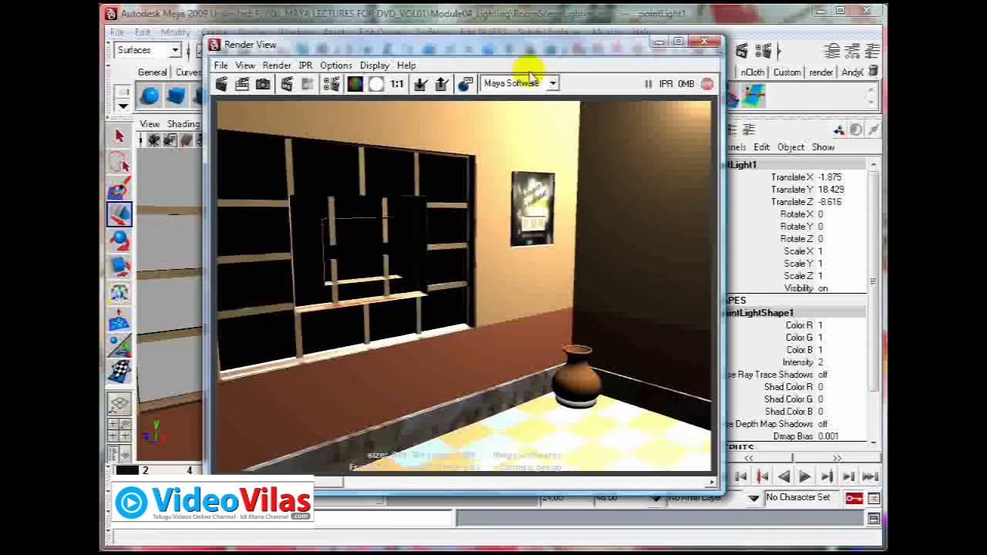
left_click_drag(529, 40, 575, 38)
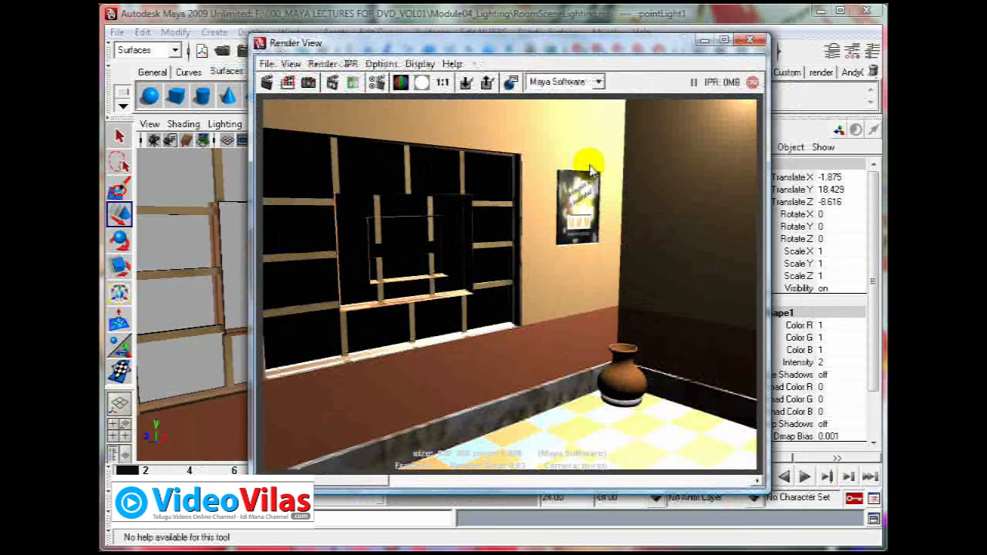
mouse_move(370, 482)
left_mouse_down()
mouse_move(500, 483)
mouse_move(384, 482)
left_mouse_up()
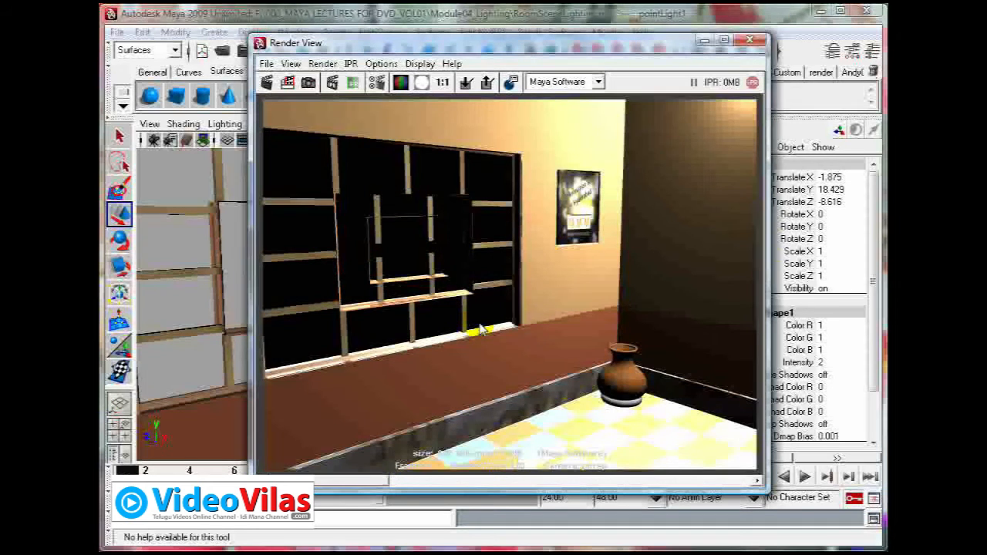
left_click(745, 40)
Set the point light's intensity to 1.6 and render the room again.
key("ctrl+a")
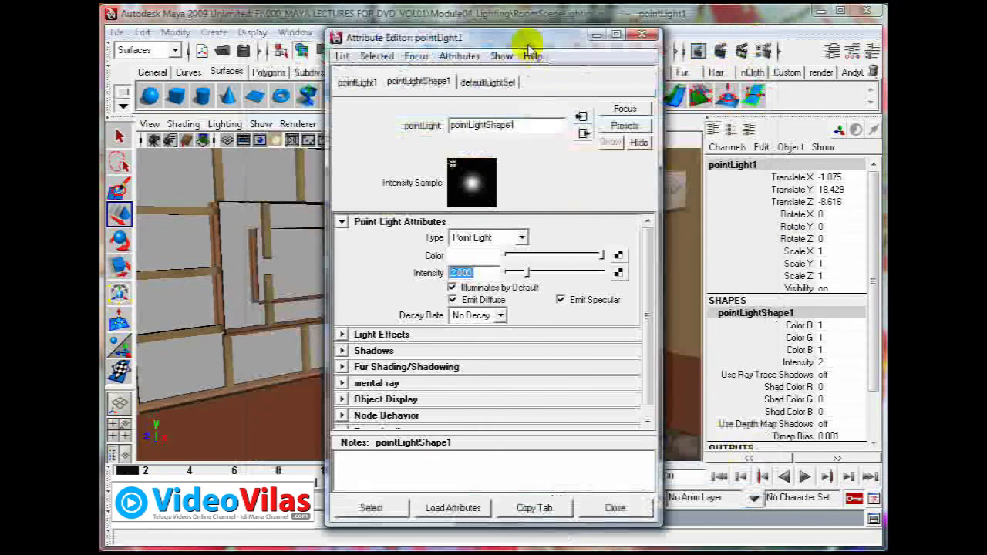
left_click_drag(527, 39, 666, 23)
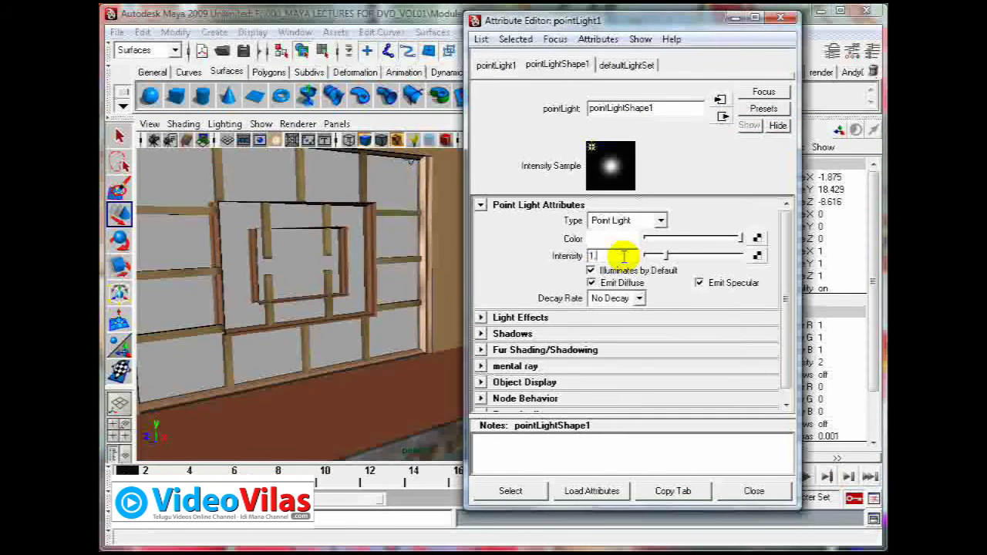
key("Return")
left_click(781, 19)
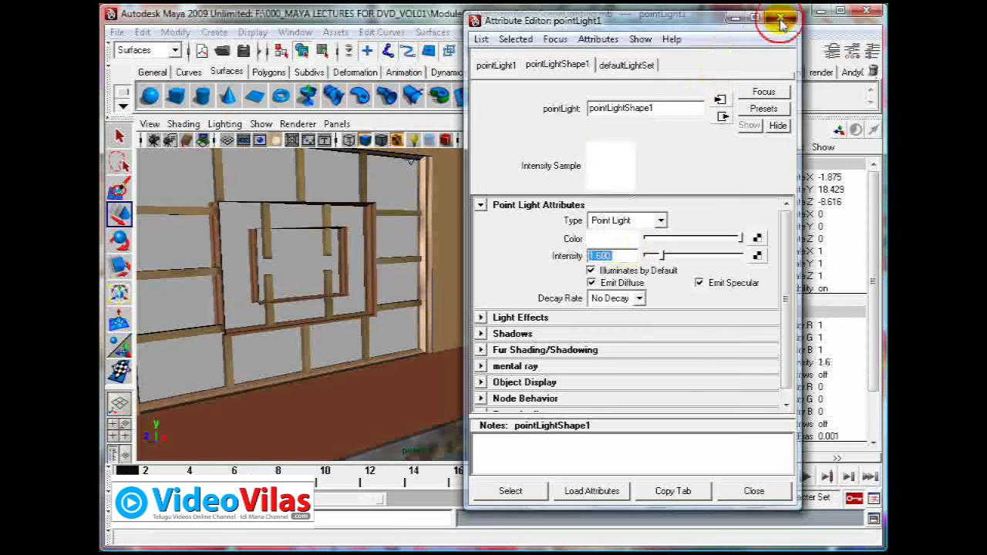
left_click(737, 51)
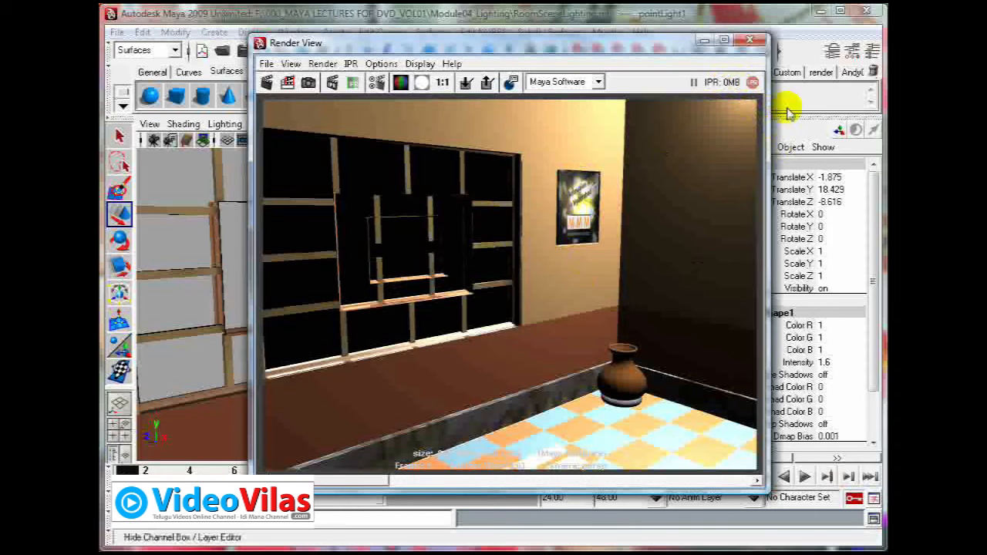
left_click(748, 40)
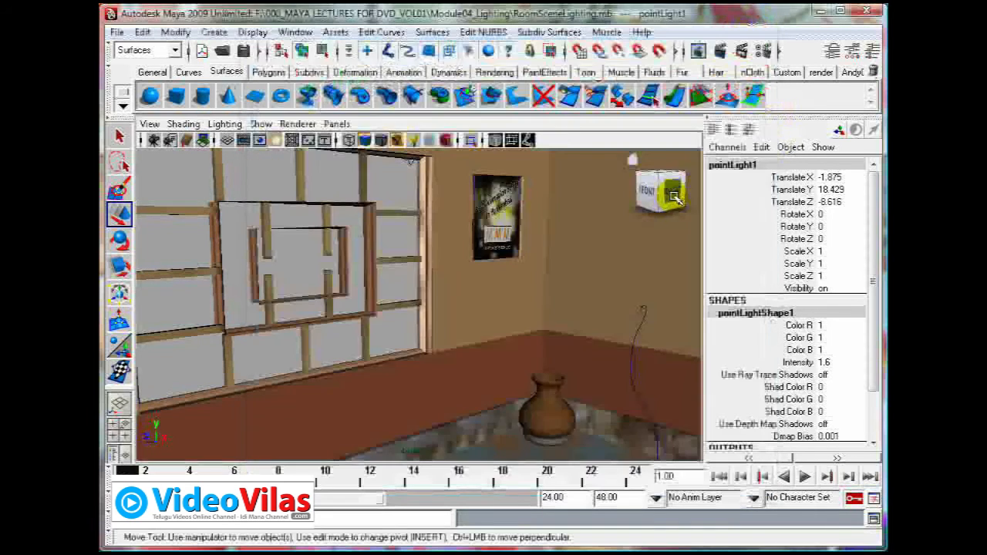
Turn on Use Depth Map Shadows for the point light and set its shadow color to mid grey, value 0.5.
key("ctrl+a")
left_click(369, 350)
left_click(475, 398)
left_click_drag(567, 37, 593, 2)
left_click_drag(674, 216, 675, 250)
left_click(492, 205)
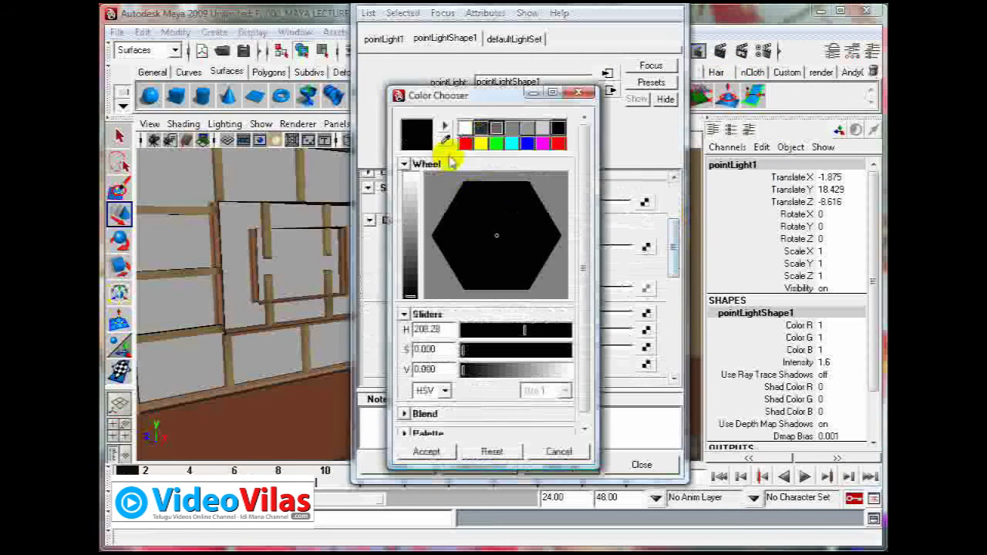
left_click(512, 127)
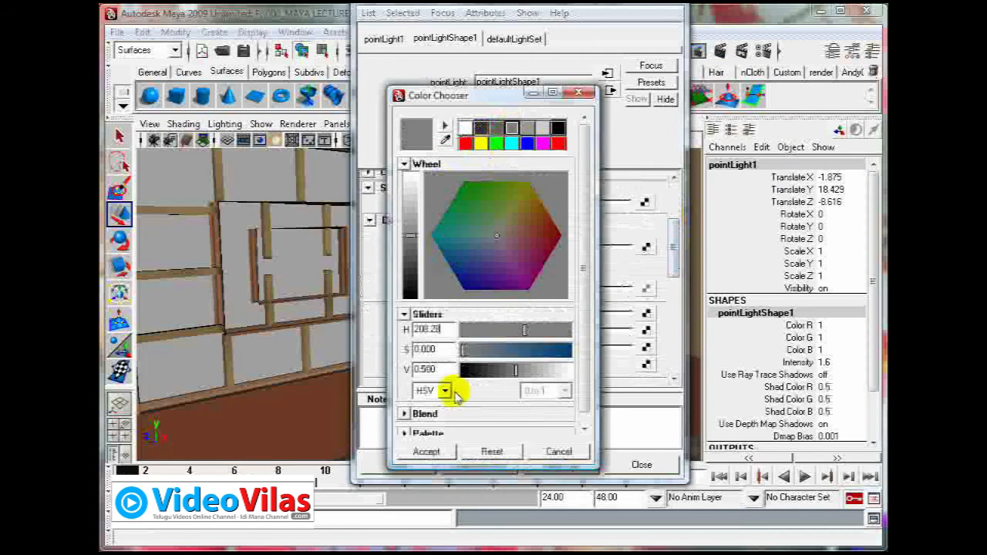
left_click(426, 452)
Adjust the point light's depth map filter size and render the room with its shadows.
double_click(489, 314)
key("Return")
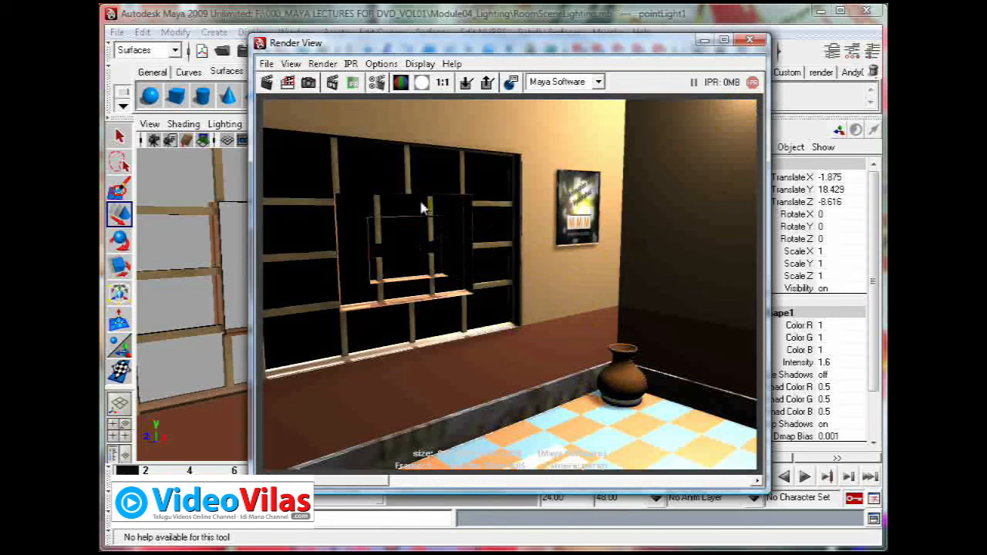
left_click(429, 170)
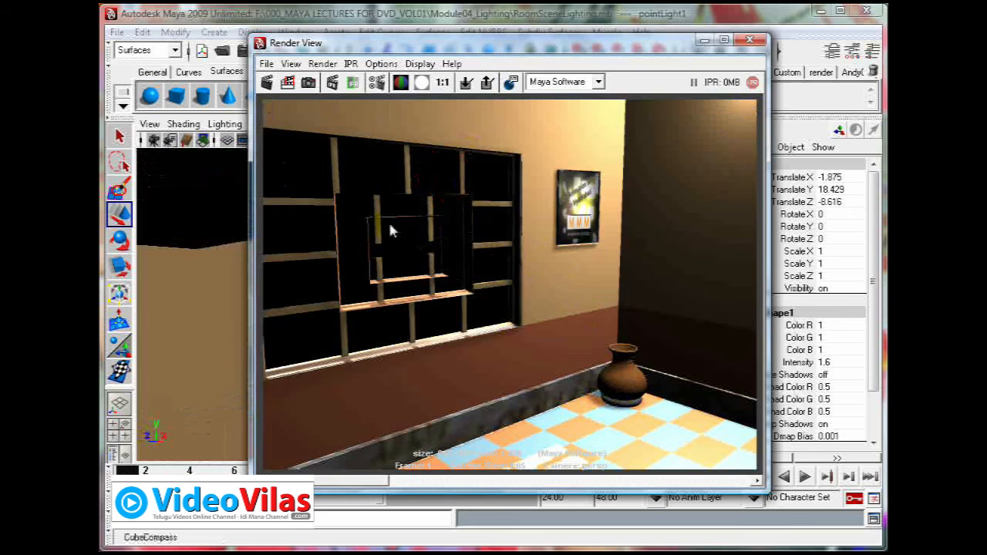
left_click(751, 41)
Create a NURBS plane and move it outside the room beyond the window wall, to about X -24.2.
right_click_drag(434, 293, 381, 297, "alt")
left_click_drag(381, 298, 364, 361, "alt")
left_click(507, 295)
right_click_drag(505, 297, 485, 313, "alt")
middle_click_drag(485, 313, 566, 156, "alt")
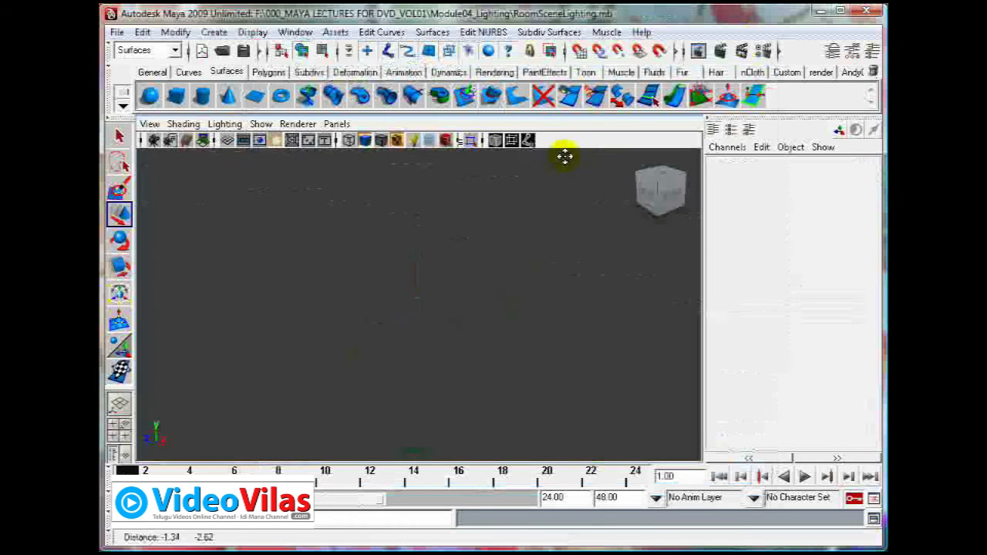
right_click_drag(468, 240, 410, 314, "alt")
left_click_drag(409, 315, 415, 274, "alt")
middle_click_drag(450, 293, 512, 246, "alt")
left_click_drag(512, 246, 286, 282, "alt")
left_click(255, 97)
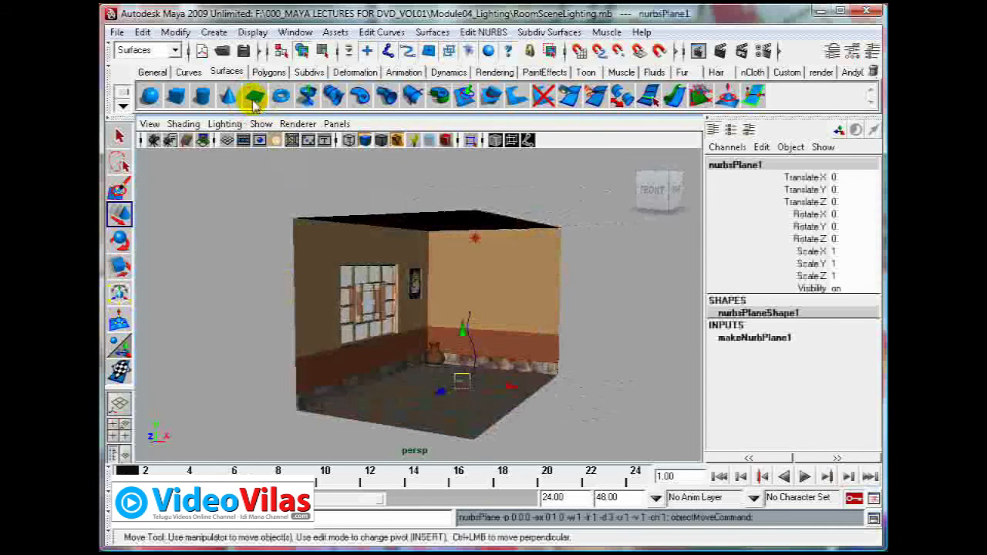
left_click_drag(515, 390, 333, 366)
Scale the NURBS plane uniformly to about 17.7 and stand it upright with Rotate Y 180 and Rotate Z 90.
key("e")
key("r")
key("e")
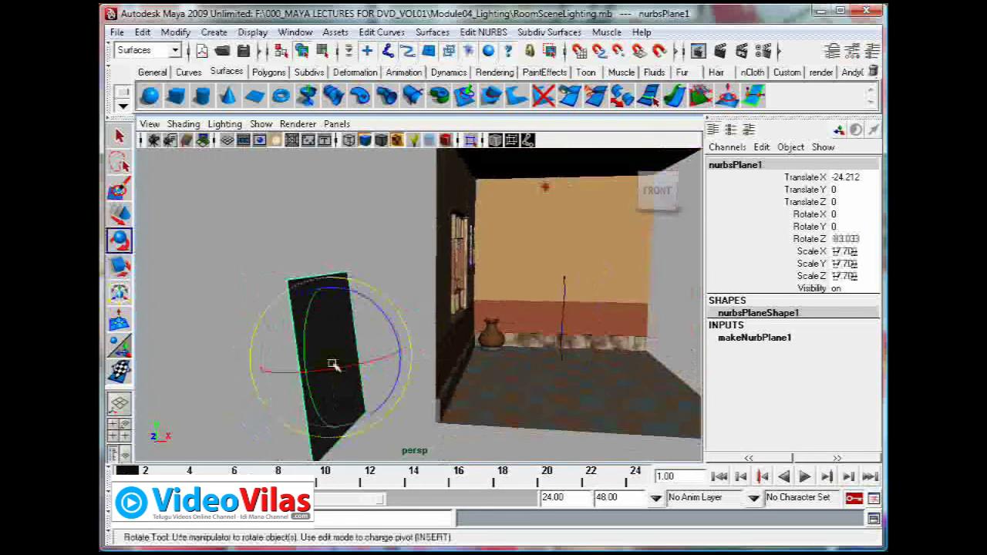
left_click_drag(305, 322, 325, 381)
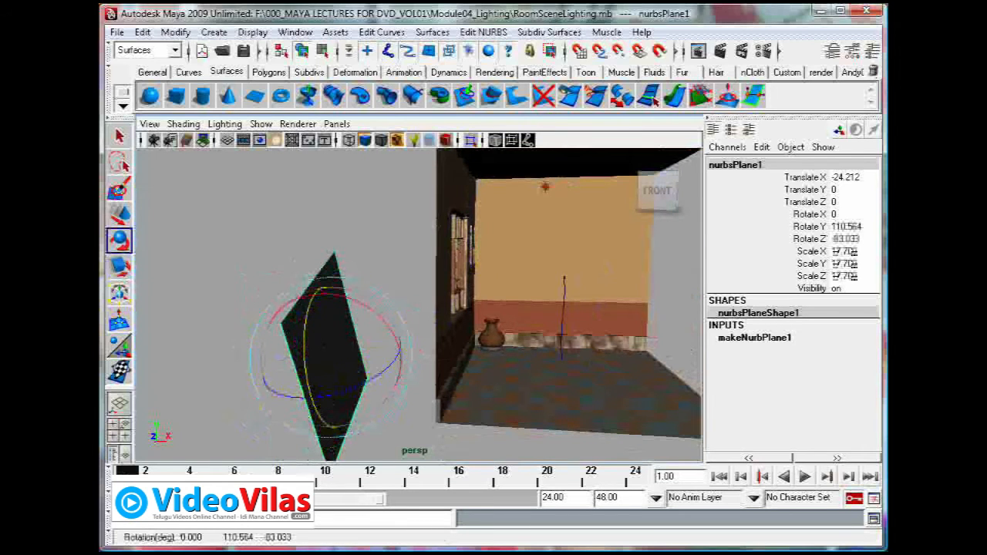
left_click(848, 238)
type("1")
key("Return")
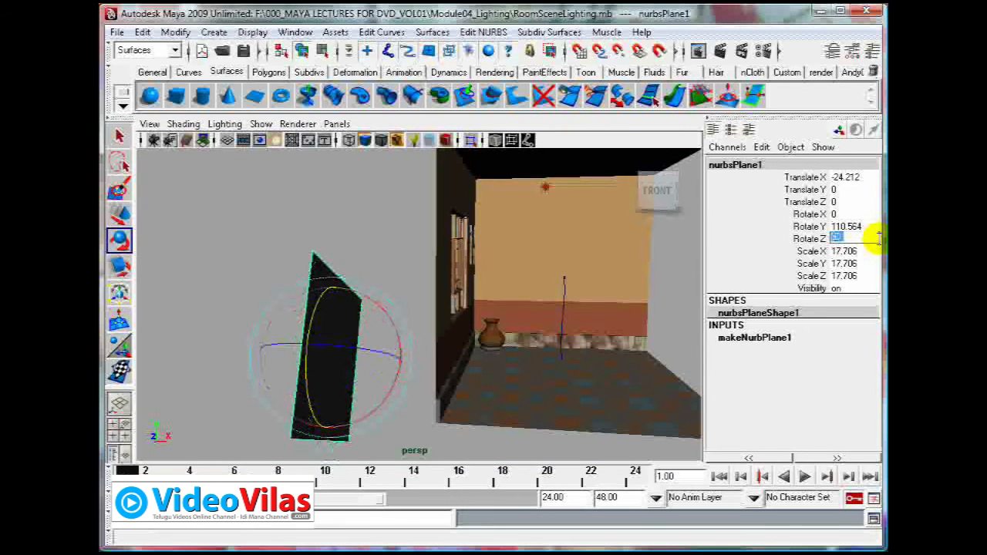
left_click(846, 225)
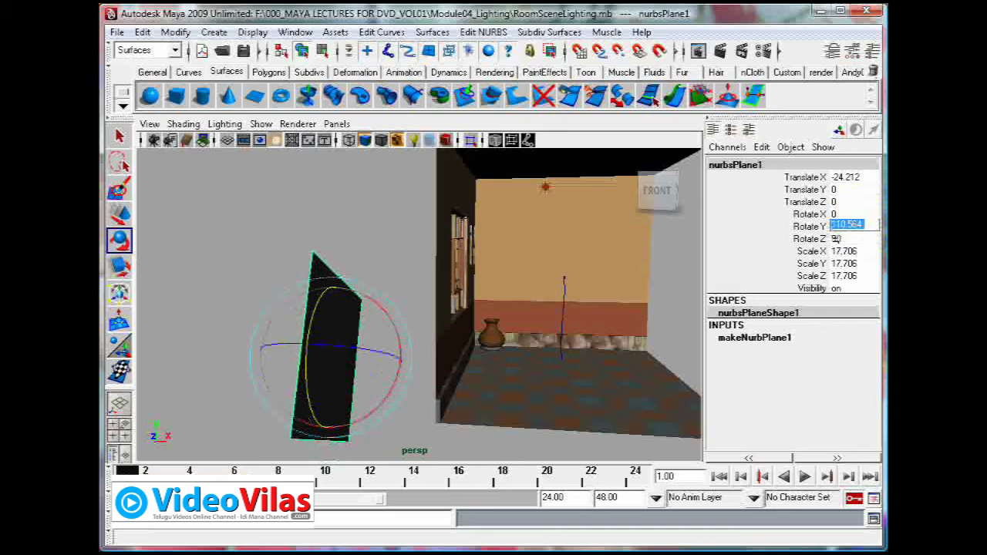
type("180")
key("Return")
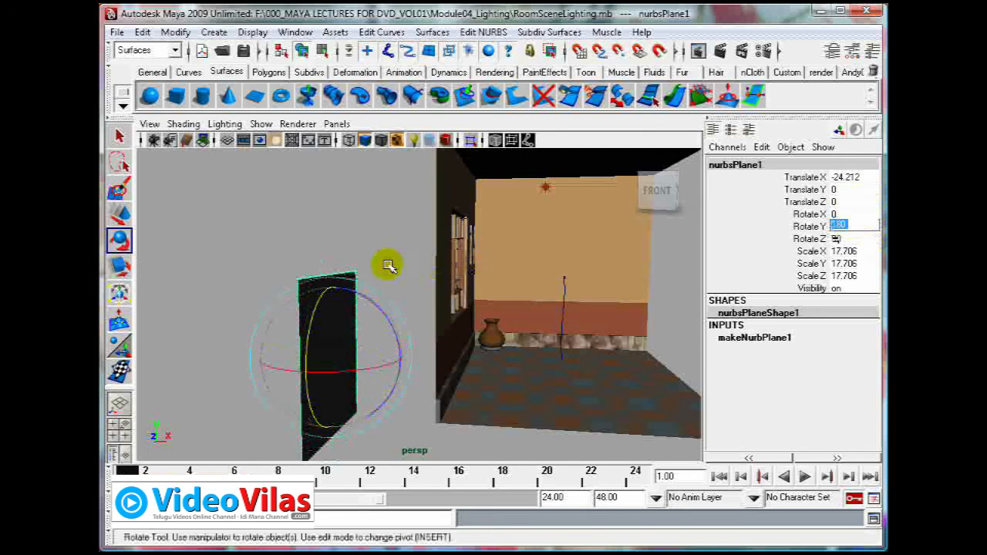
Position the plane behind the window at about Y 10.3, Z -2.1, and scale it uniformly to about 23.7.
key("w")
left_click_drag(330, 310, 331, 205)
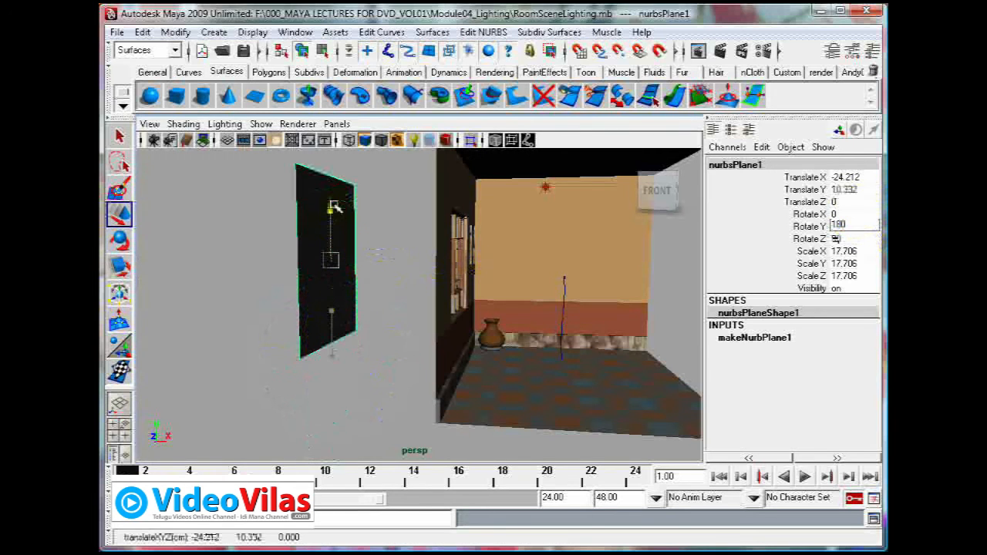
left_click_drag(378, 331, 306, 331, "alt")
left_click_drag(335, 264, 430, 263)
key("r")
left_click_drag(417, 268, 418, 268)
scroll(412, 302, "up", 3)
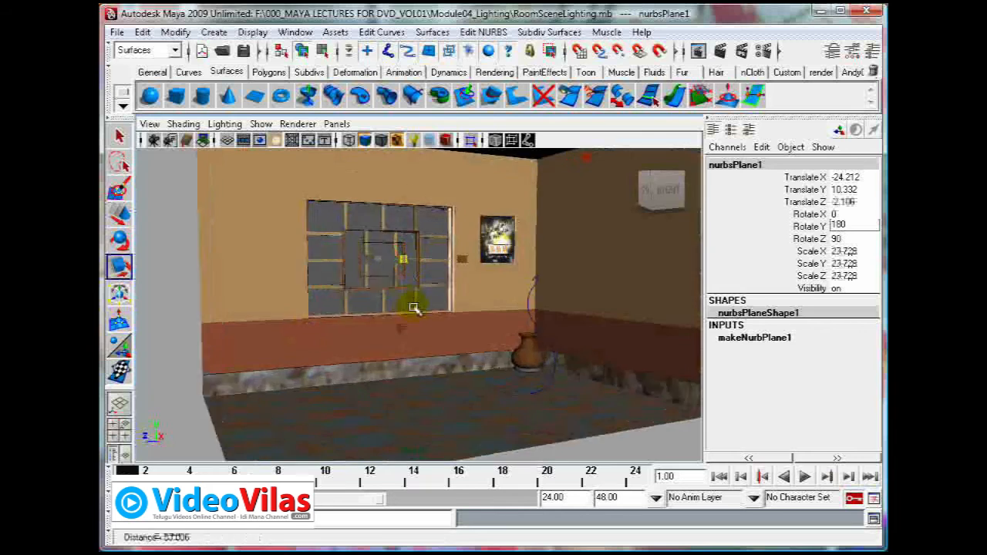
Slide the backdrop plane along the window wall to about Z -14.6.
left_click_drag(341, 306, 359, 319, "alt")
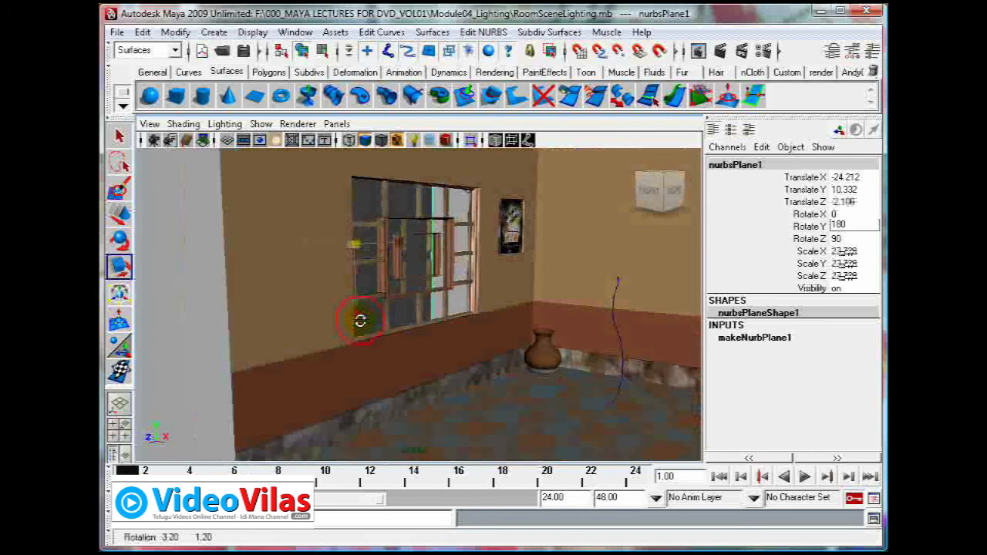
key("w")
mouse_move(316, 247)
left_mouse_down()
mouse_move(418, 266)
mouse_move(404, 249)
mouse_move(331, 242)
left_mouse_up()
key("r")
left_click(384, 240)
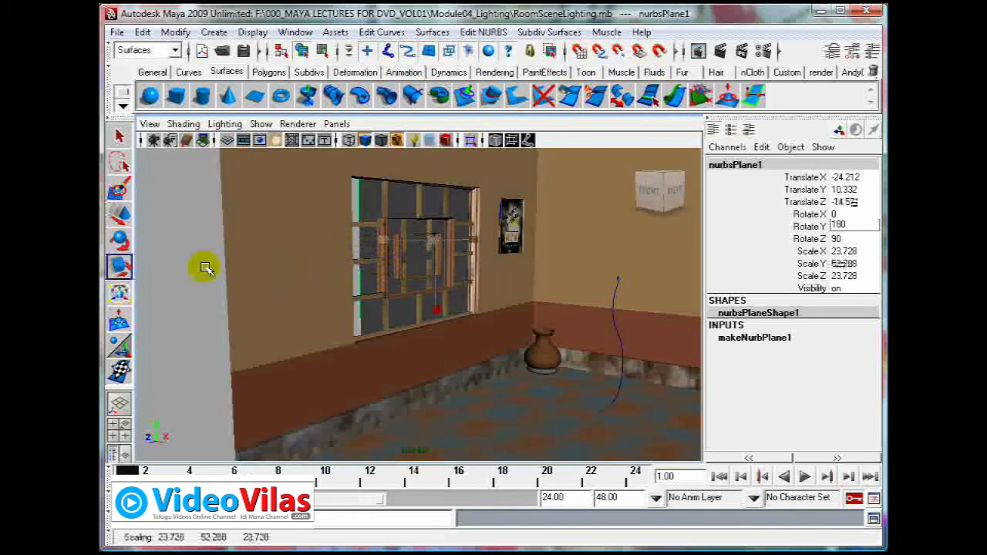
Stretch the backdrop plane to about 157.5 in Scale Y and 37.6 in Scale Z so it spans beyond the window.
left_click(351, 231)
left_click(404, 229)
left_click_drag(384, 241, 304, 236)
scroll(463, 291, "down", 3)
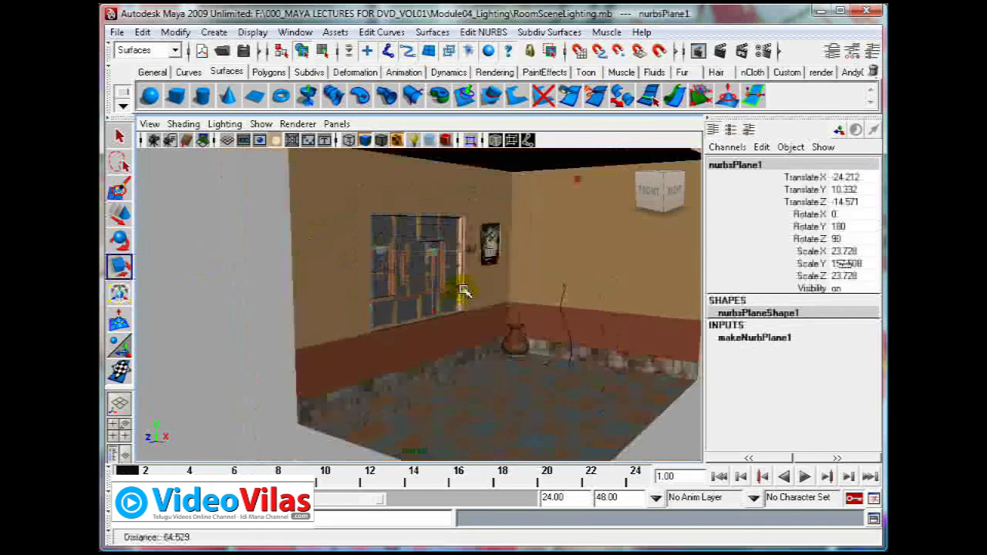
scroll(461, 292, "down", 4)
left_click_drag(322, 306, 217, 281, "alt")
left_click_drag(514, 296, 289, 293, "alt")
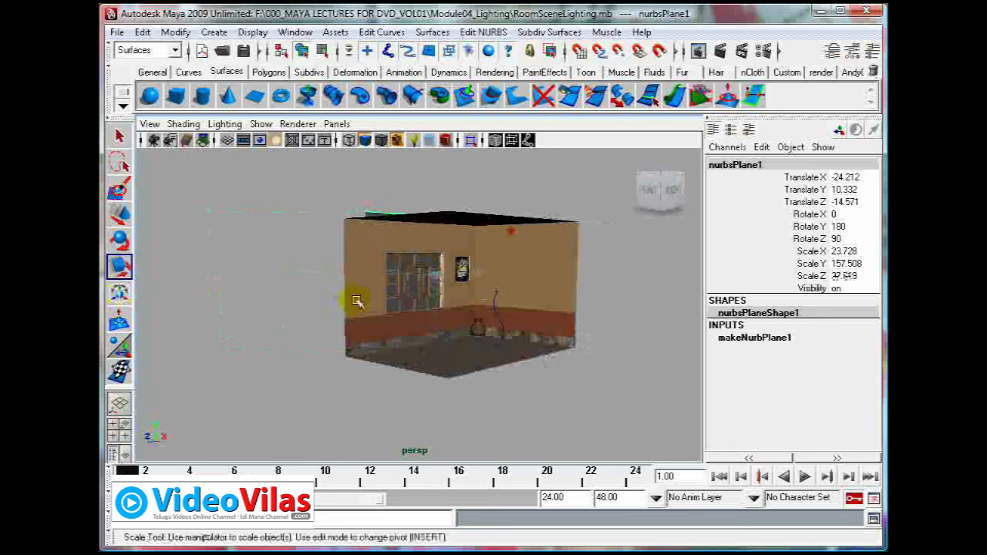
Frame the window and the pot corner in perspective, render the current frame, and close the render.
right_click_drag(356, 300, 429, 303, "alt")
left_click_drag(394, 306, 433, 306, "alt")
right_click_drag(435, 306, 454, 304, "alt")
left_click_drag(370, 313, 540, 321, "alt")
middle_click_drag(540, 320, 465, 342, "alt")
right_click_drag(390, 341, 415, 339, "alt")
left_click_drag(416, 338, 444, 332, "alt")
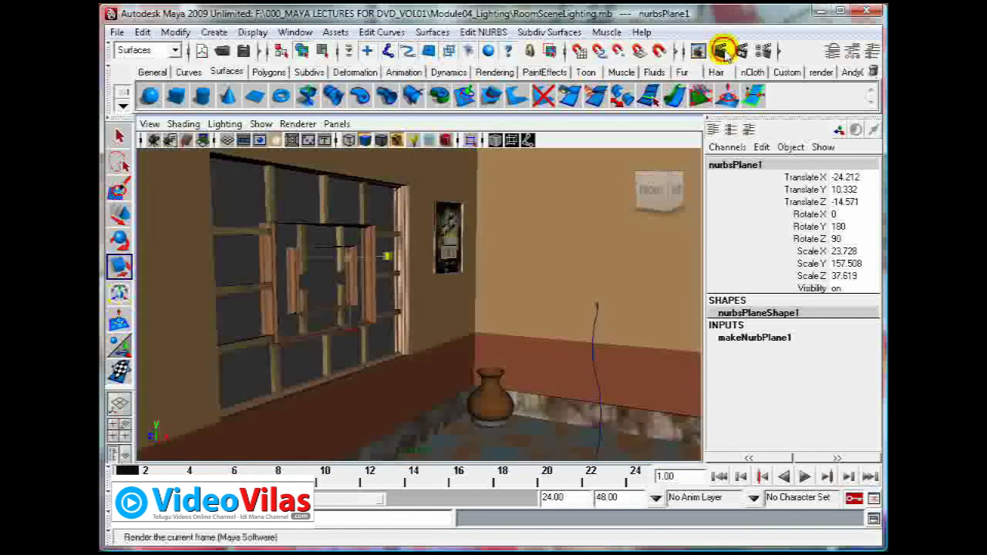
left_click(722, 51)
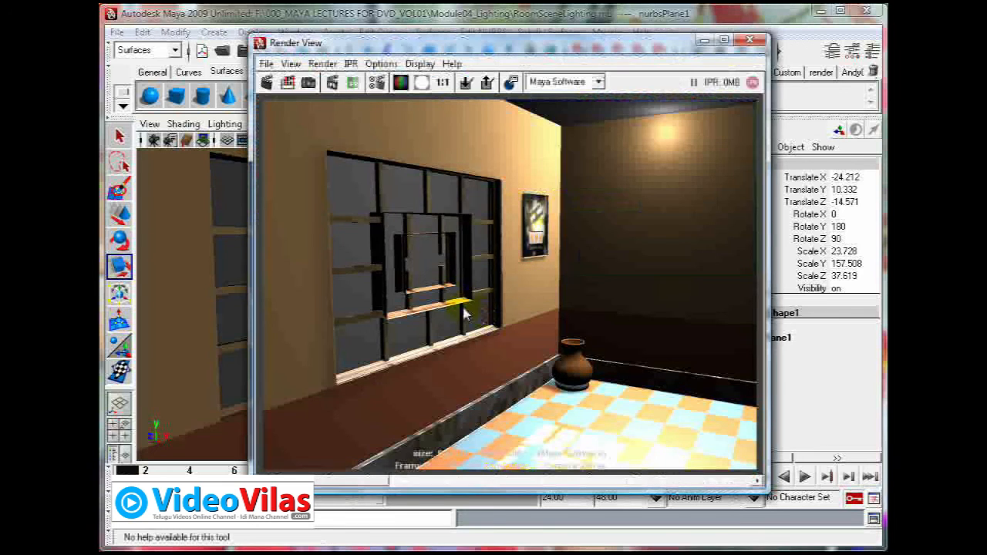
left_click(749, 39)
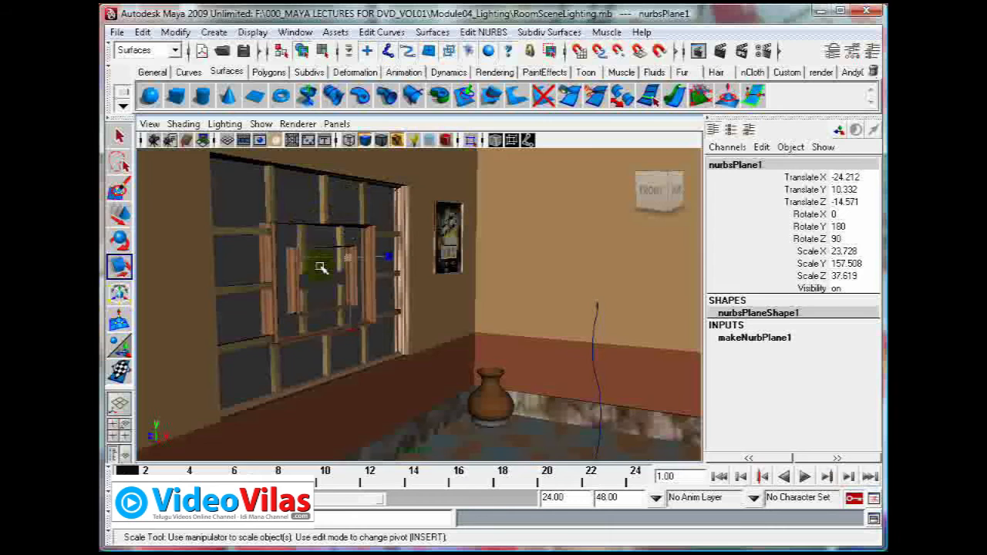
Create a new Lambert material in the Hypershade and assign it to the backdrop plane.
key("w")
left_click(295, 32)
mouse_move(352, 69)
left_click(486, 108)
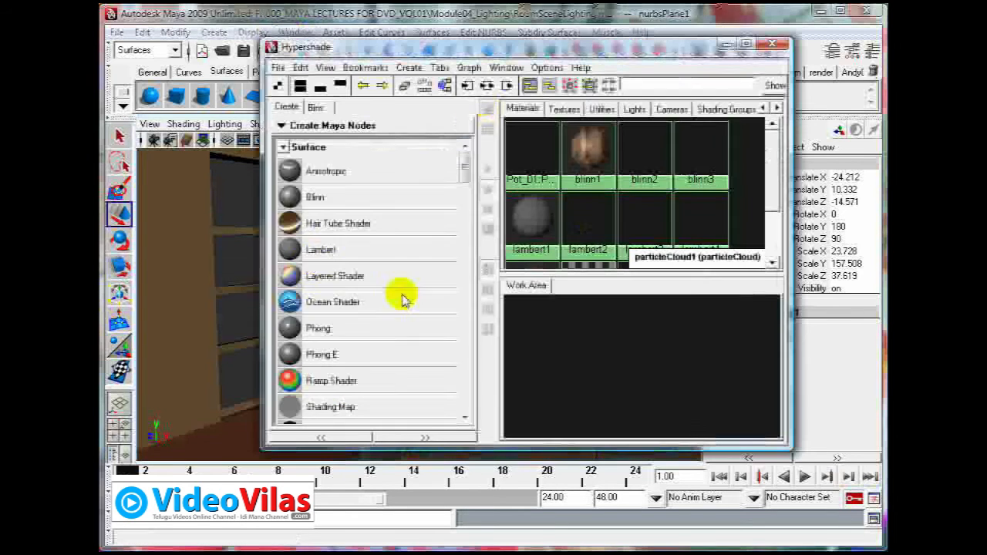
left_click(290, 249)
right_click_drag(555, 339, 548, 297)
Connect a file texture to the new Lambert's Color.
double_click(558, 337)
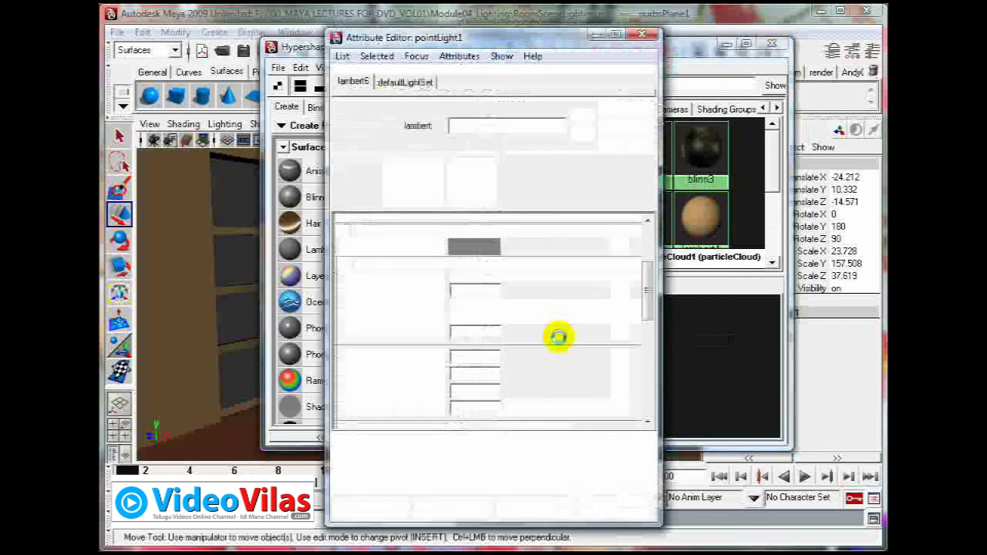
left_click(617, 256)
left_click(517, 185)
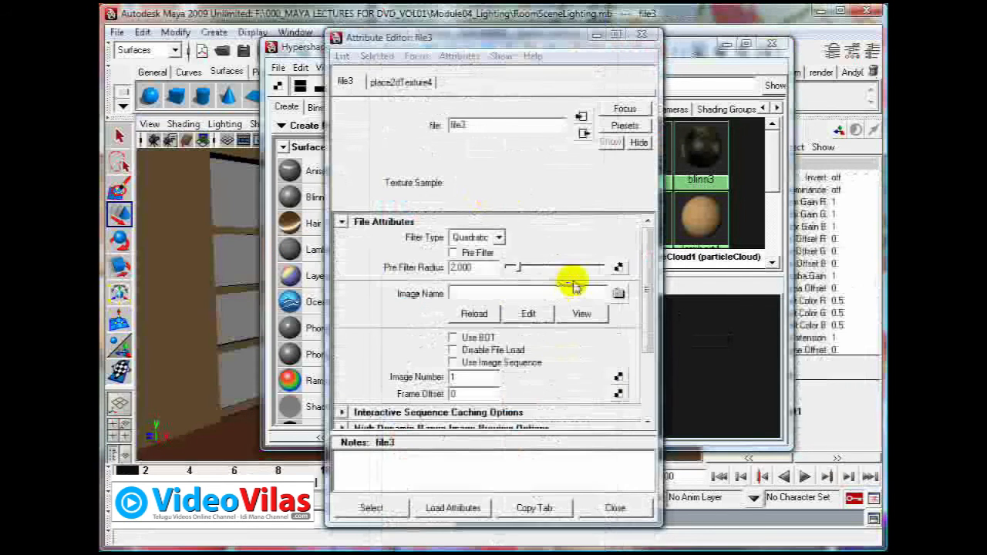
Load the Tree image from the Sample Pictures folder into the file texture and close the Hypershade.
left_click(620, 293)
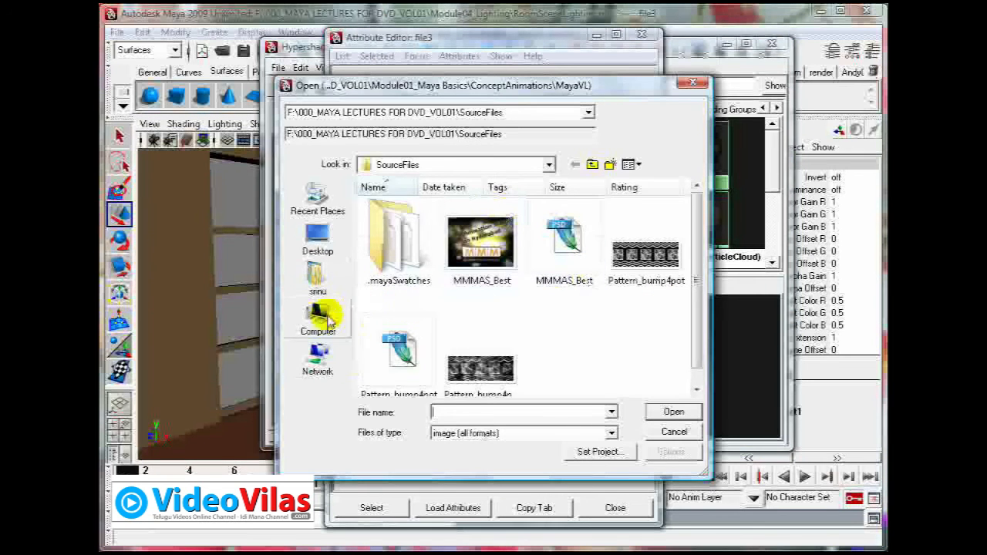
left_click(318, 279)
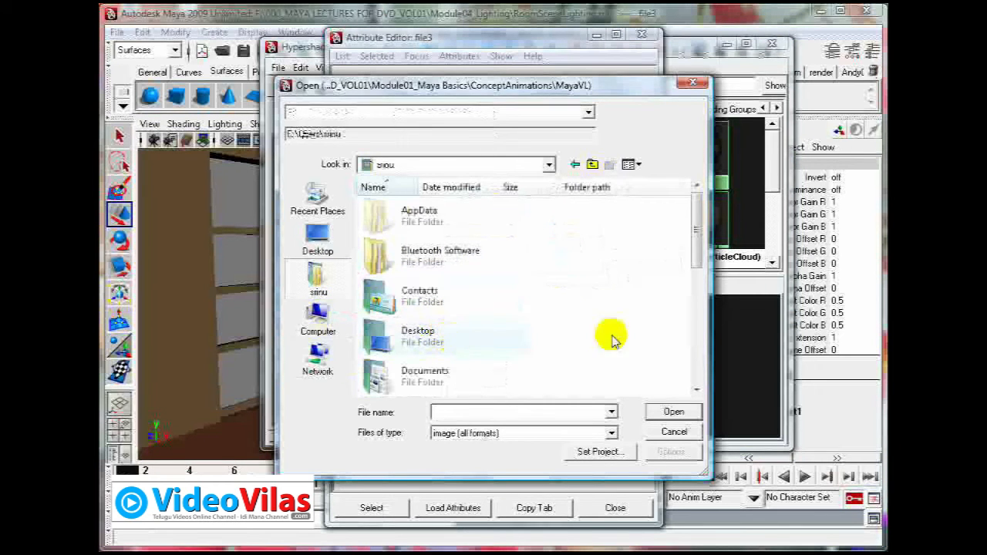
left_click_drag(696, 247, 661, 344)
double_click(389, 300)
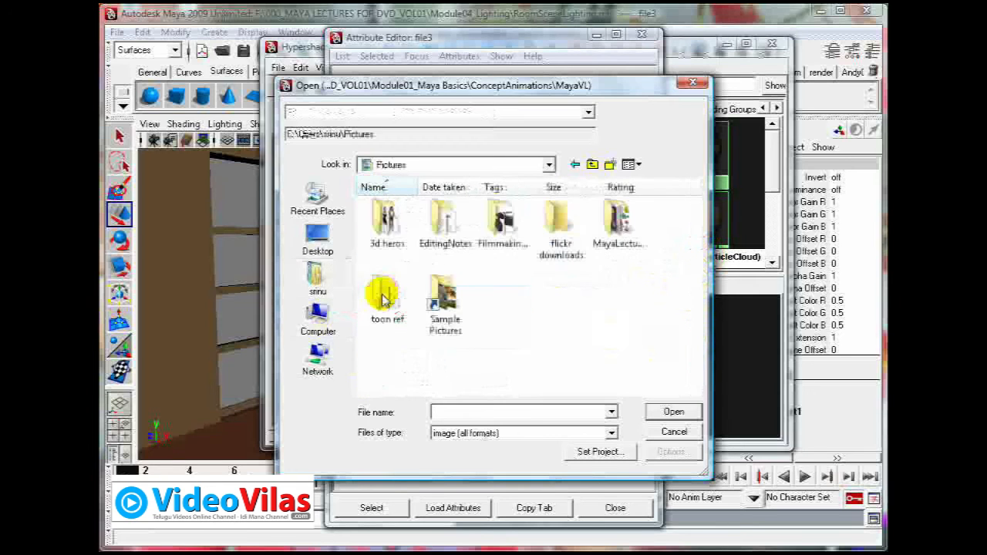
double_click(444, 302)
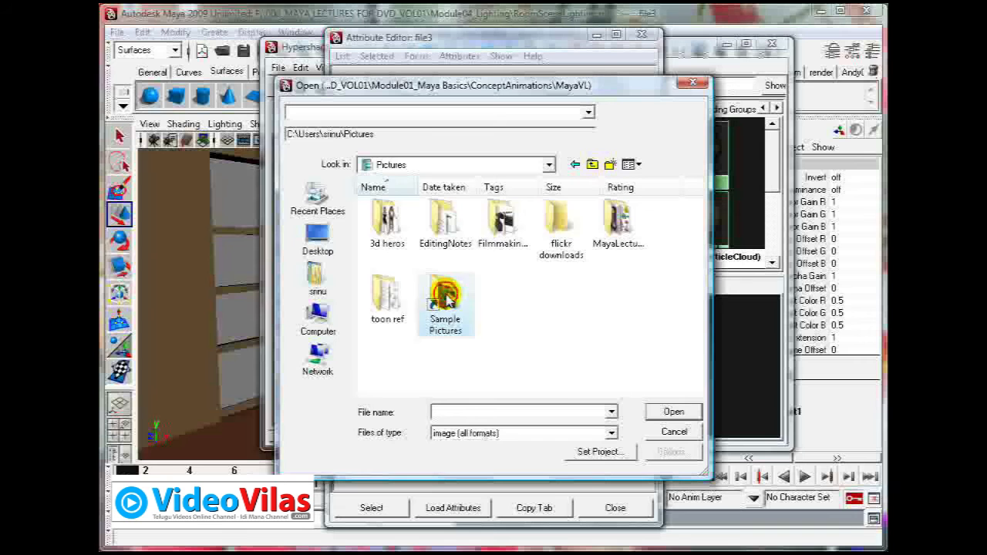
mouse_move(697, 247)
left_mouse_down()
mouse_move(698, 284)
mouse_move(696, 239)
left_mouse_up()
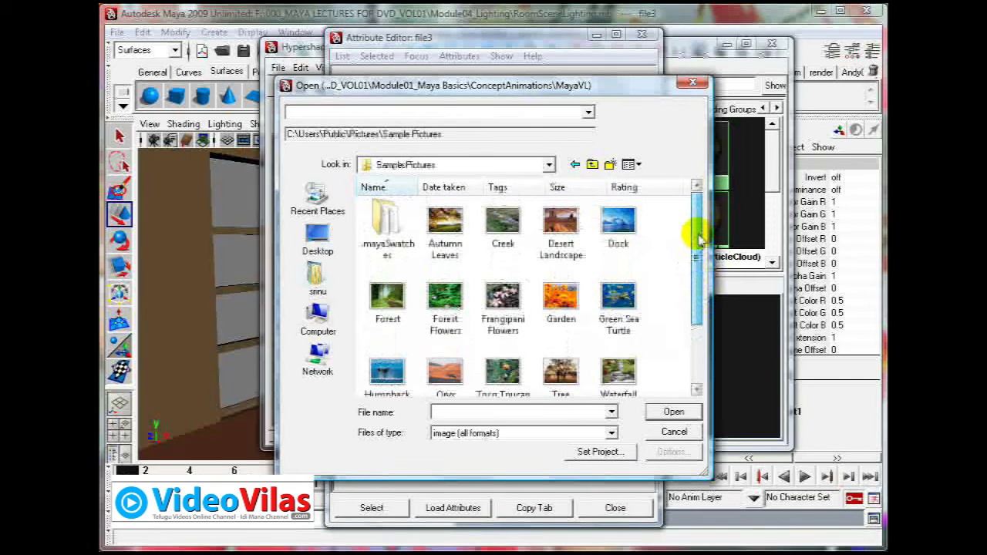
left_click_drag(698, 242, 698, 305)
left_click(560, 282)
left_click(673, 411)
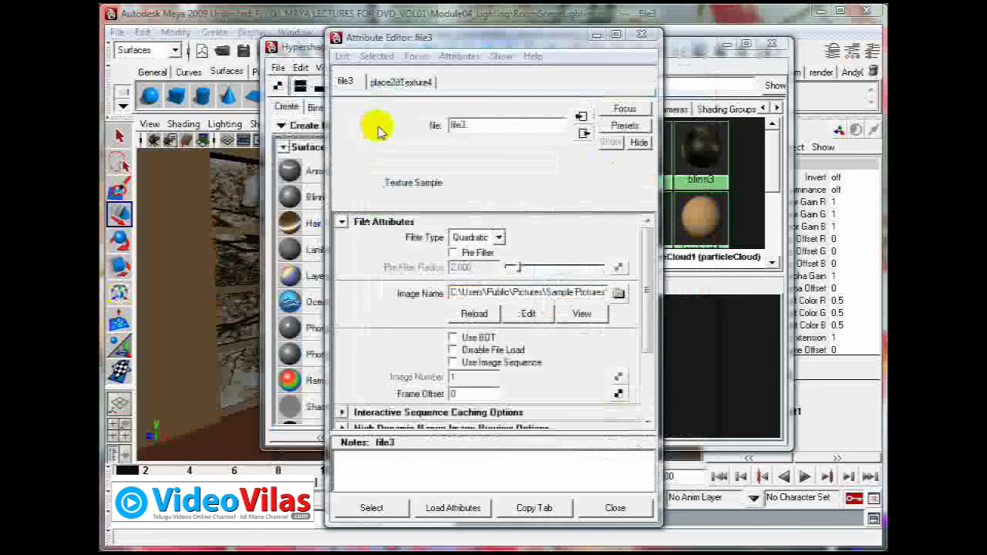
left_click_drag(481, 44, 743, 61)
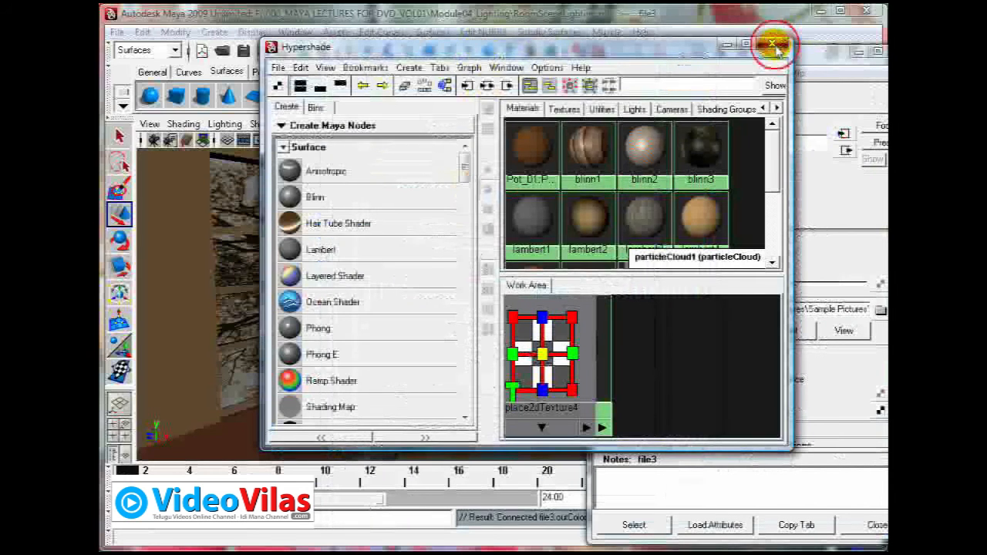
left_click(772, 44)
Turn the tree image upright by rotating the plane to about Rotate Y 268.5, and rescale it to about Scale X 36, Scale Y 117.5.
key("r")
key("e")
left_click_drag(309, 295, 320, 220)
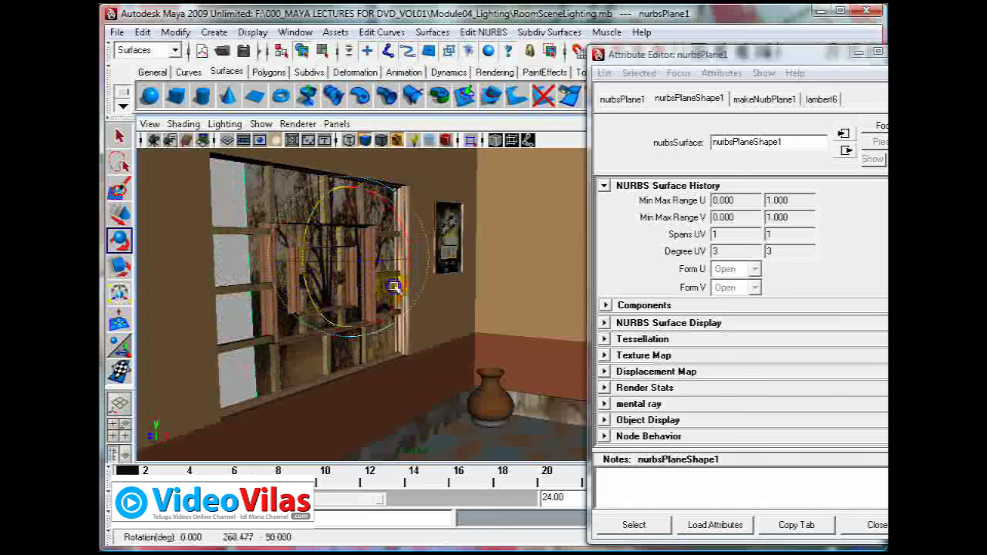
key("r")
left_click_drag(313, 261, 273, 265)
Move the textured plane away from the window to about X -27.7 and test-render the room.
key("w")
left_click_drag(391, 265, 360, 259)
left_click_drag(419, 324, 449, 345, "alt")
left_click(727, 49)
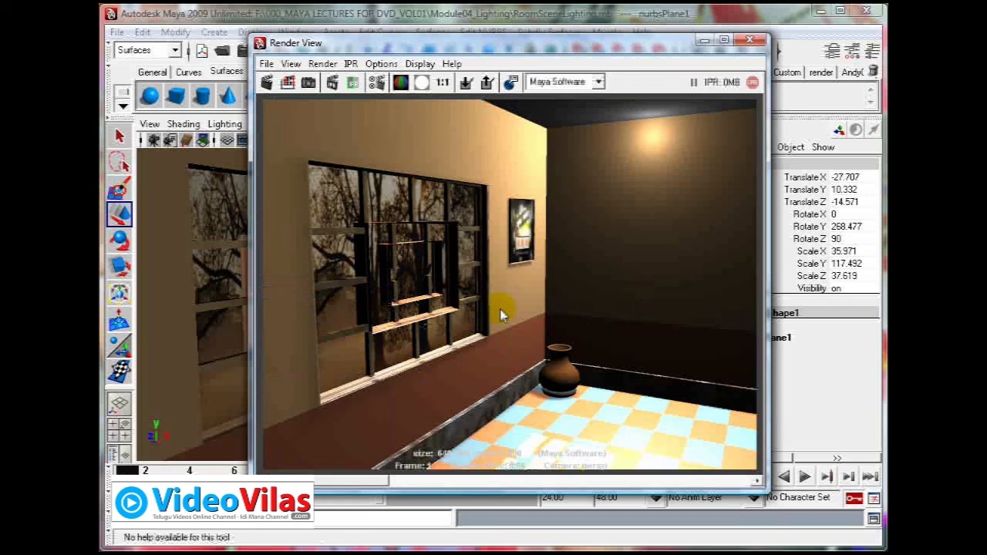
left_click(750, 40)
Reposition the tree backdrop at about X -33.7, Z -21.2 and render the room again.
left_click_drag(303, 259, 248, 262)
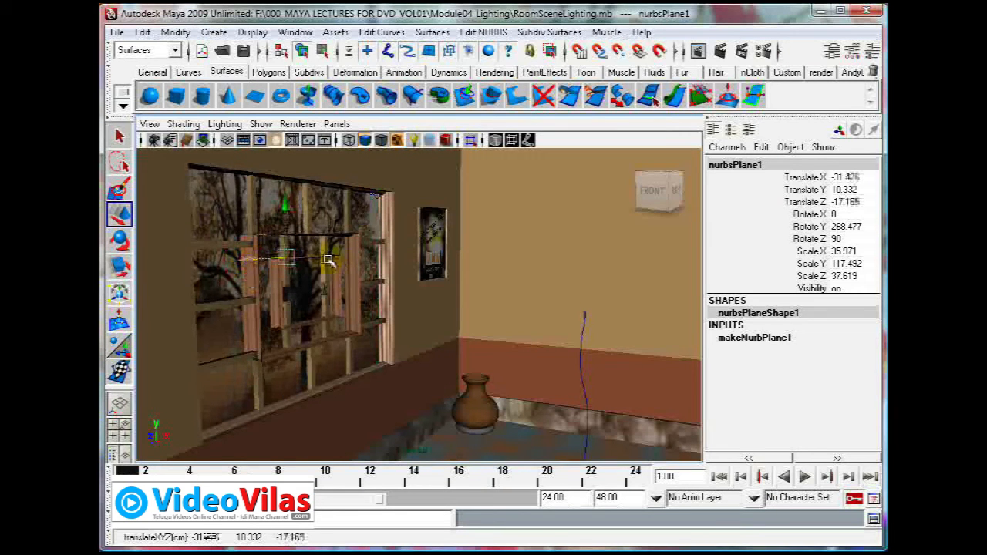
left_click_drag(328, 261, 310, 258)
left_click_drag(229, 259, 261, 259)
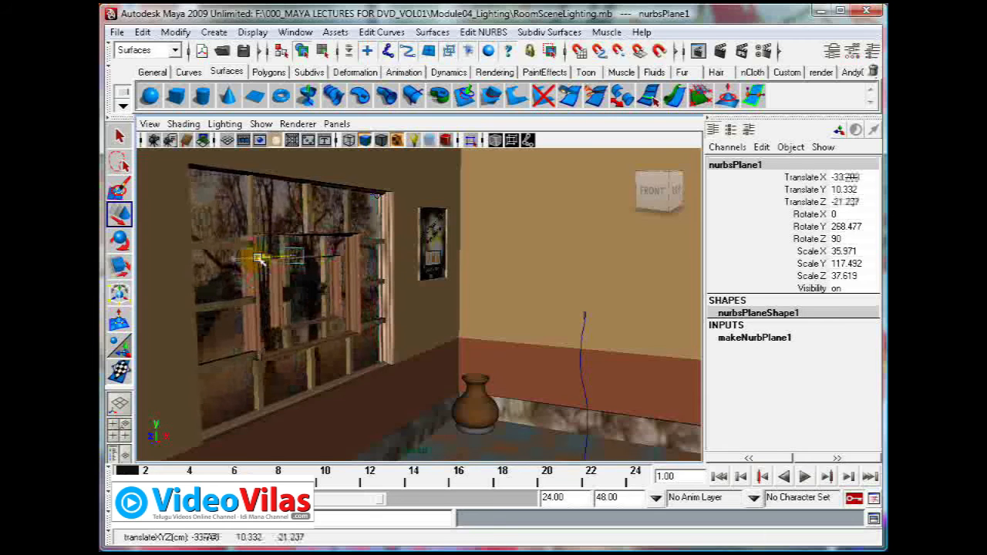
left_click(721, 50)
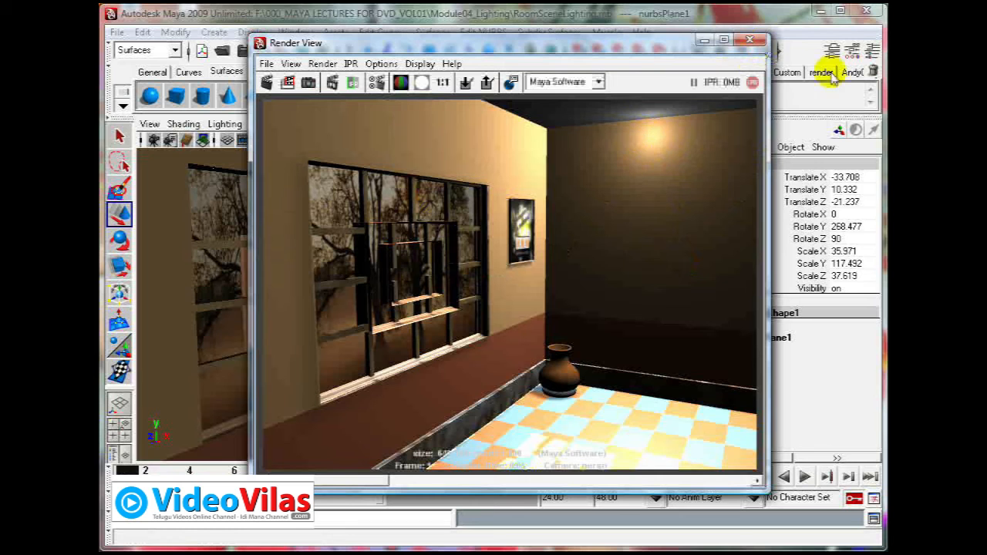
left_click(749, 39)
Shift the tree backdrop to about X -33.5, Z -12.1 so the trees fill the window.
left_click_drag(432, 340, 434, 344, "alt")
left_click_drag(269, 290, 370, 320, "alt")
left_click_drag(312, 259, 233, 262)
left_click_drag(319, 264, 317, 263)
Frame the window and room corner more closely, render the current frame, and close the render.
middle_click_drag(319, 317, 339, 329, "alt")
right_click_drag(339, 329, 384, 328, "alt")
left_click_drag(384, 328, 366, 329, "alt")
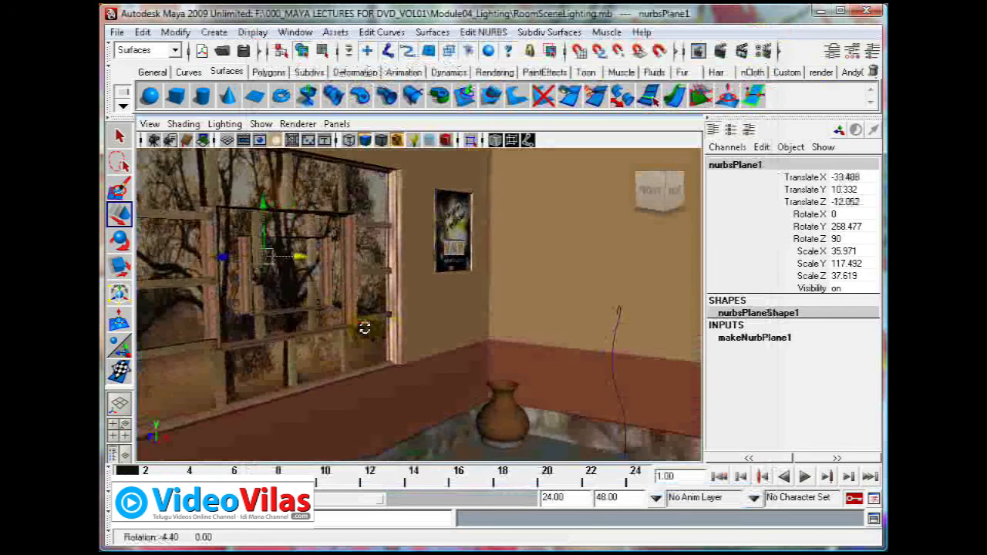
middle_click_drag(412, 329, 378, 318, "alt")
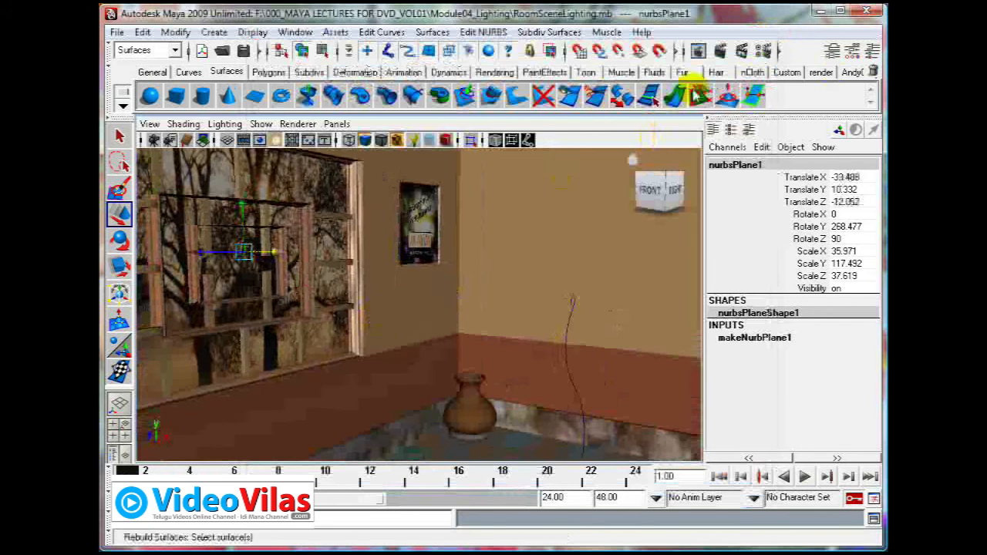
left_click(720, 50)
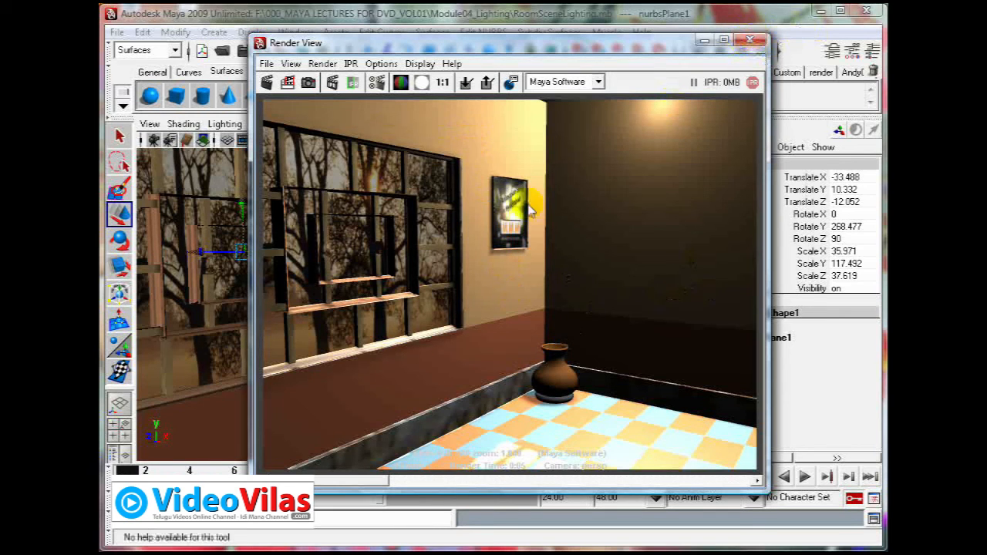
left_click(749, 40)
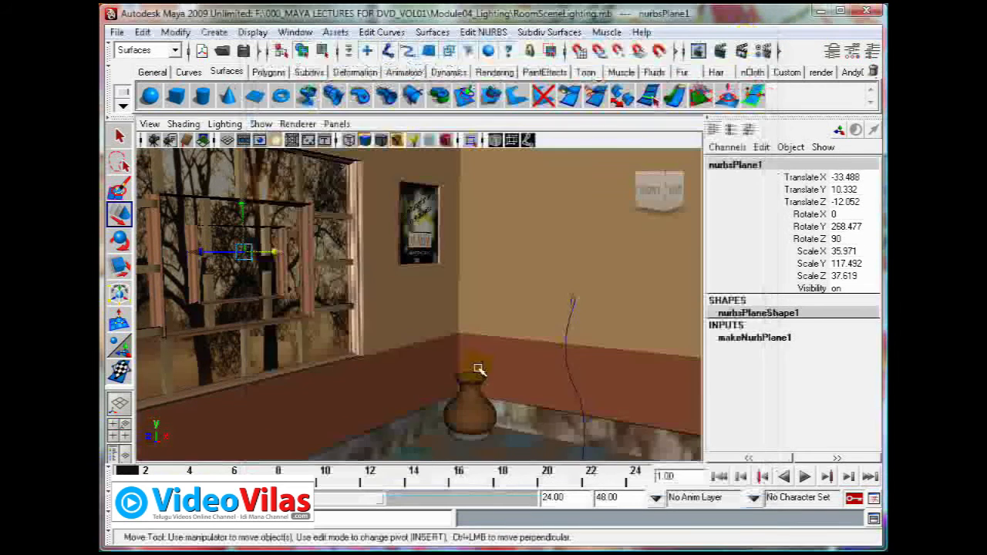